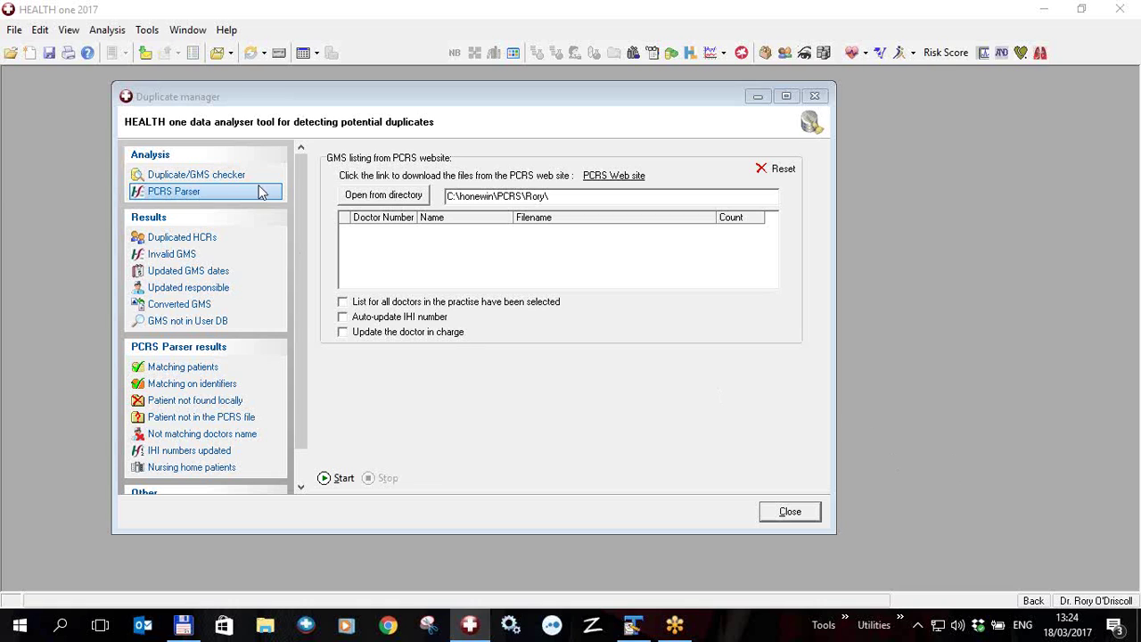
View the program's version and licence details from the Help menu, then close them
{"action": "left_click", "coordinate": [228, 32]}
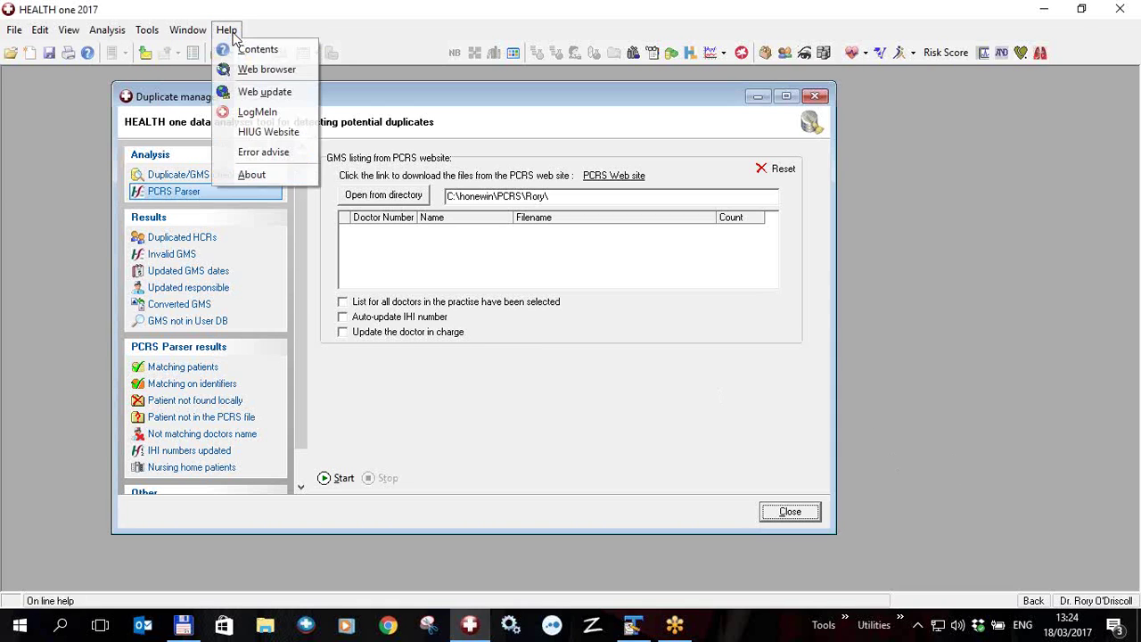
{"action": "left_click", "coordinate": [255, 176]}
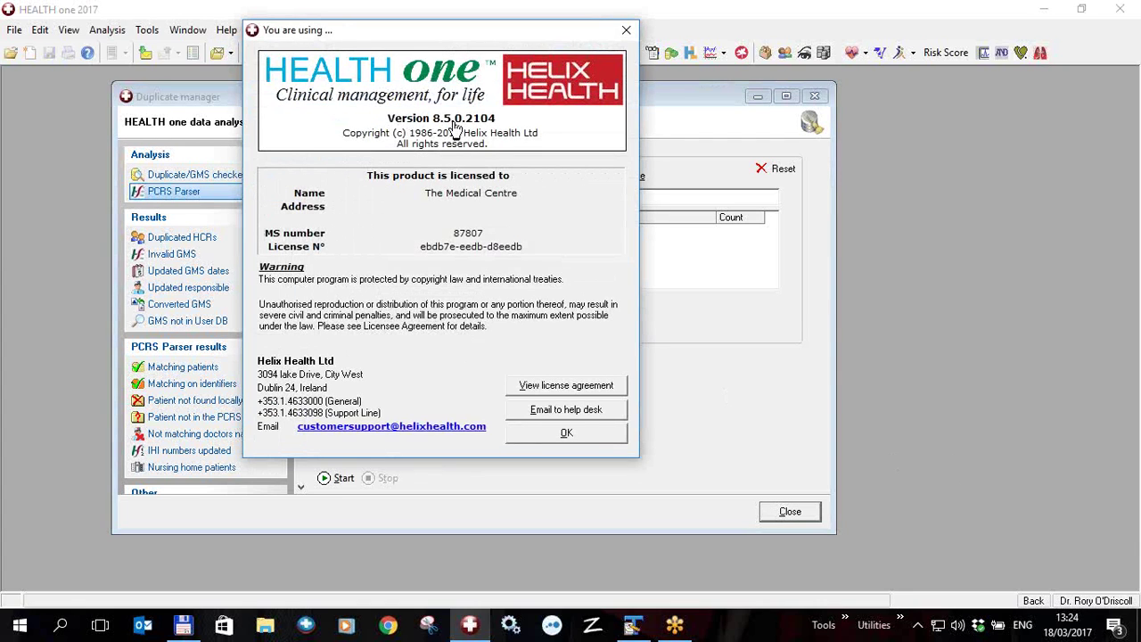
{"action": "left_click", "coordinate": [613, 436]}
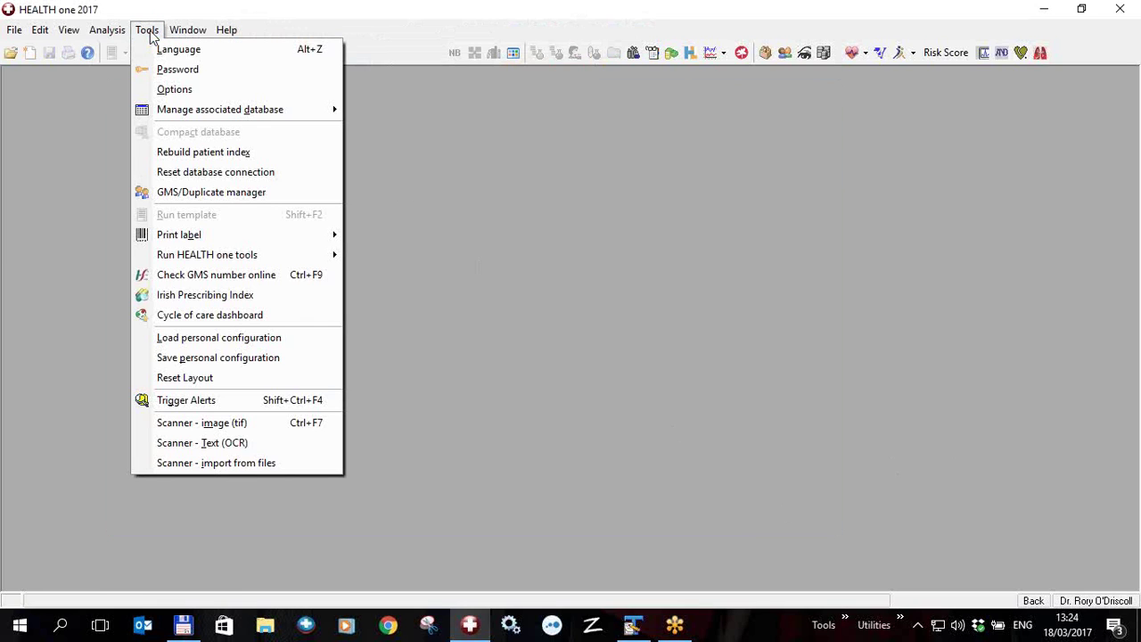
Reopen the GMS/Duplicate manager and switch to its PCRS Parser analysis
{"action": "left_click", "coordinate": [191, 194]}
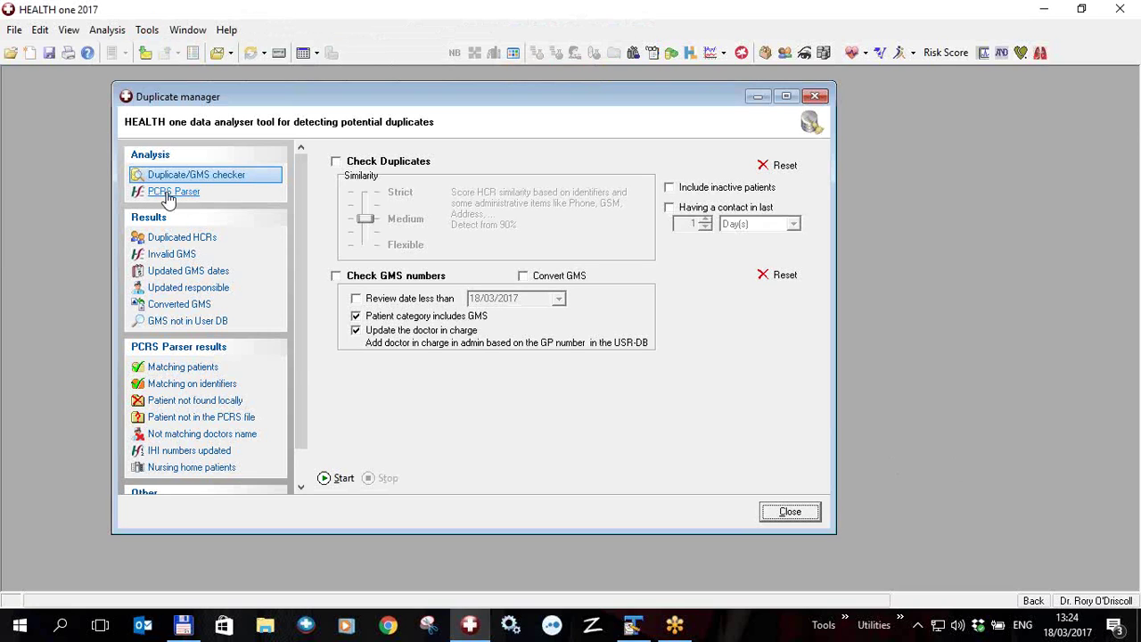
{"action": "left_click", "coordinate": [169, 193]}
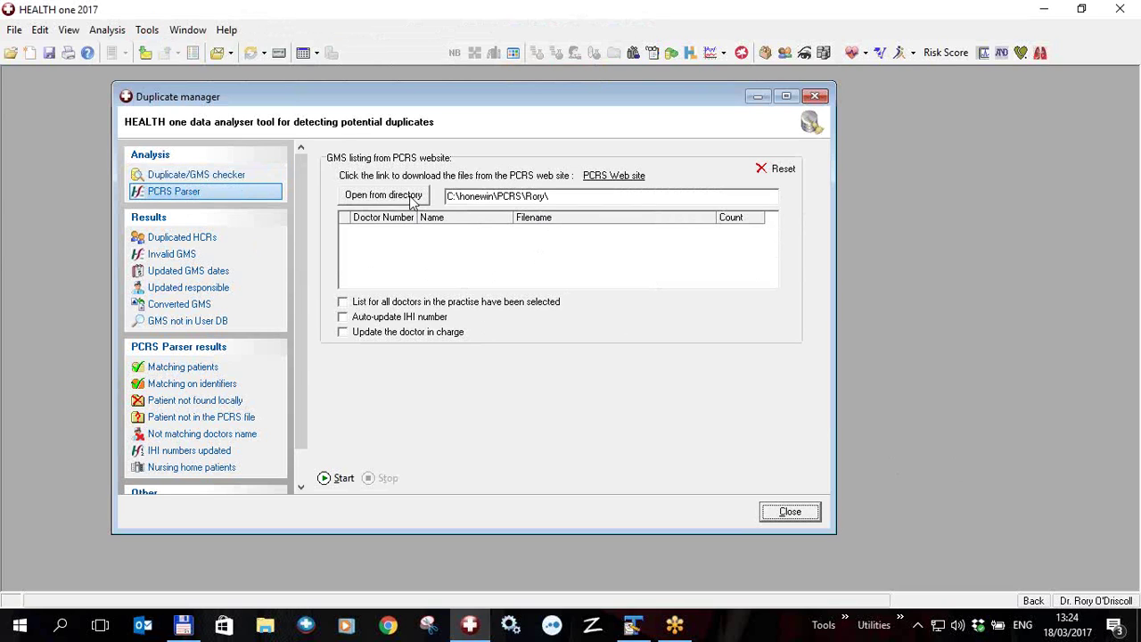
Log into the PCRS website with the doctor's certificate and open Panel Management > Capitation Drilldown
{"action": "left_click", "coordinate": [617, 178]}
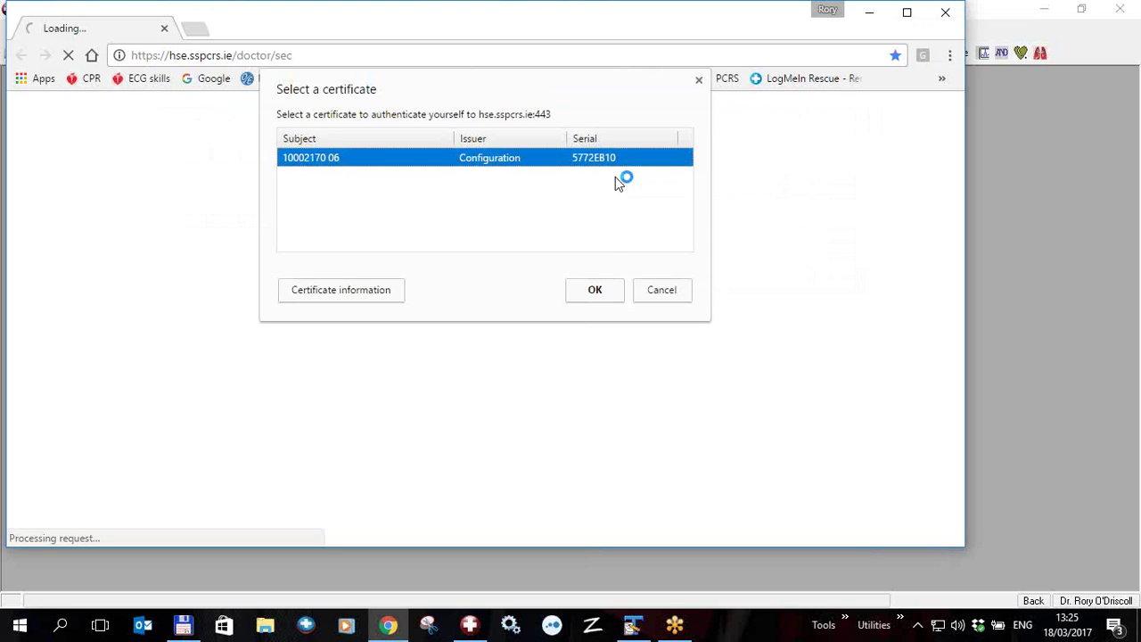
{"action": "left_click", "coordinate": [594, 291]}
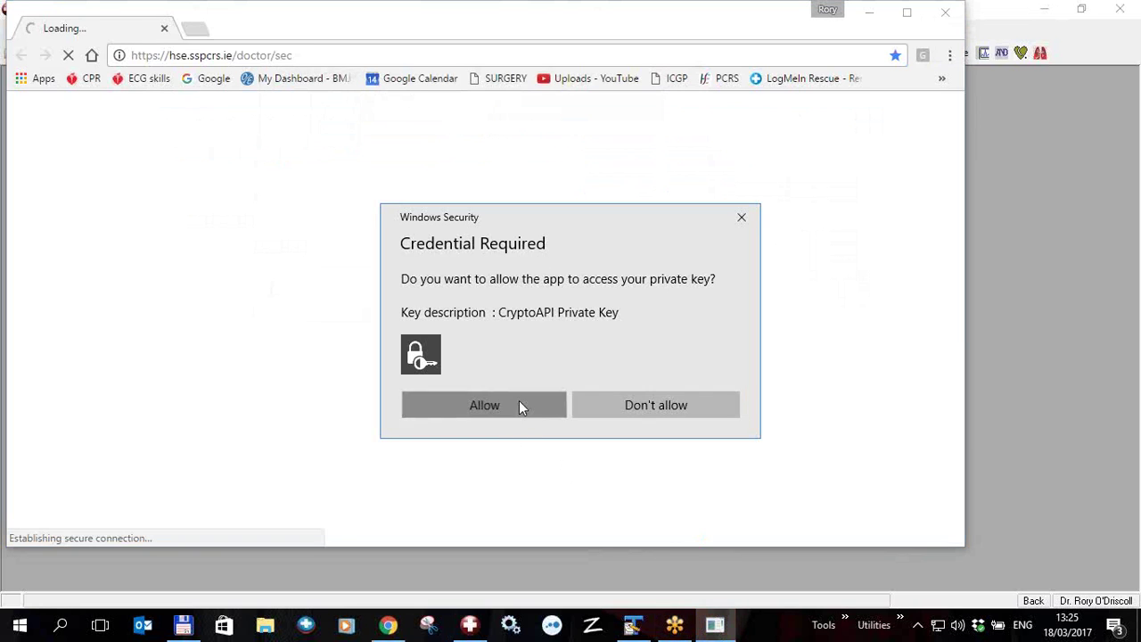
{"action": "left_click", "coordinate": [519, 402]}
{"action": "left_click", "coordinate": [594, 295]}
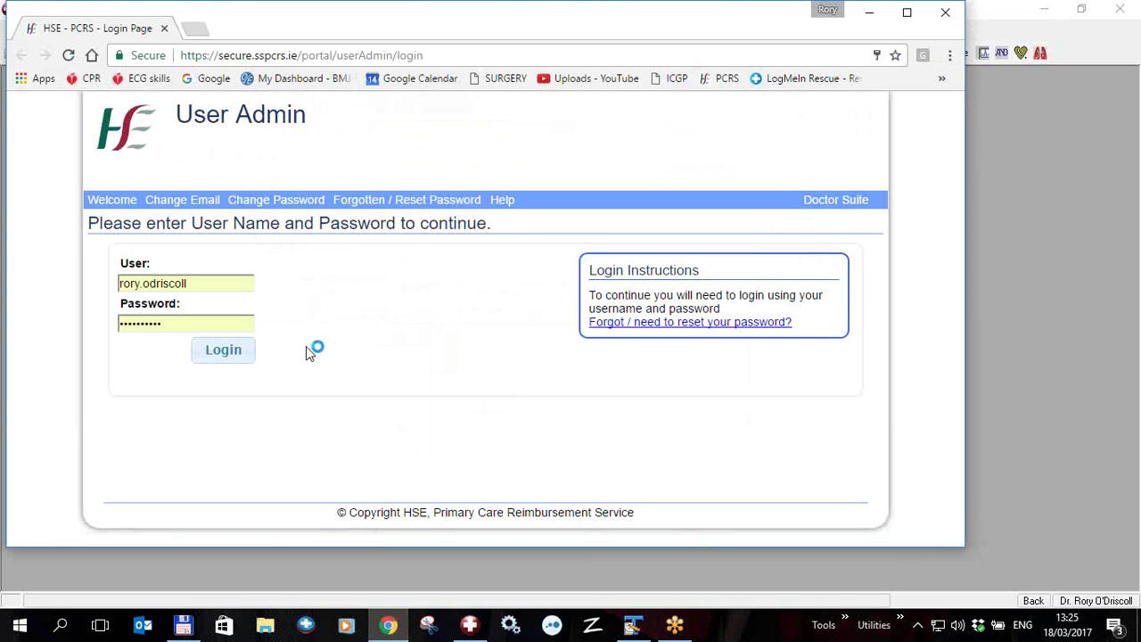
{"action": "left_click", "coordinate": [235, 355]}
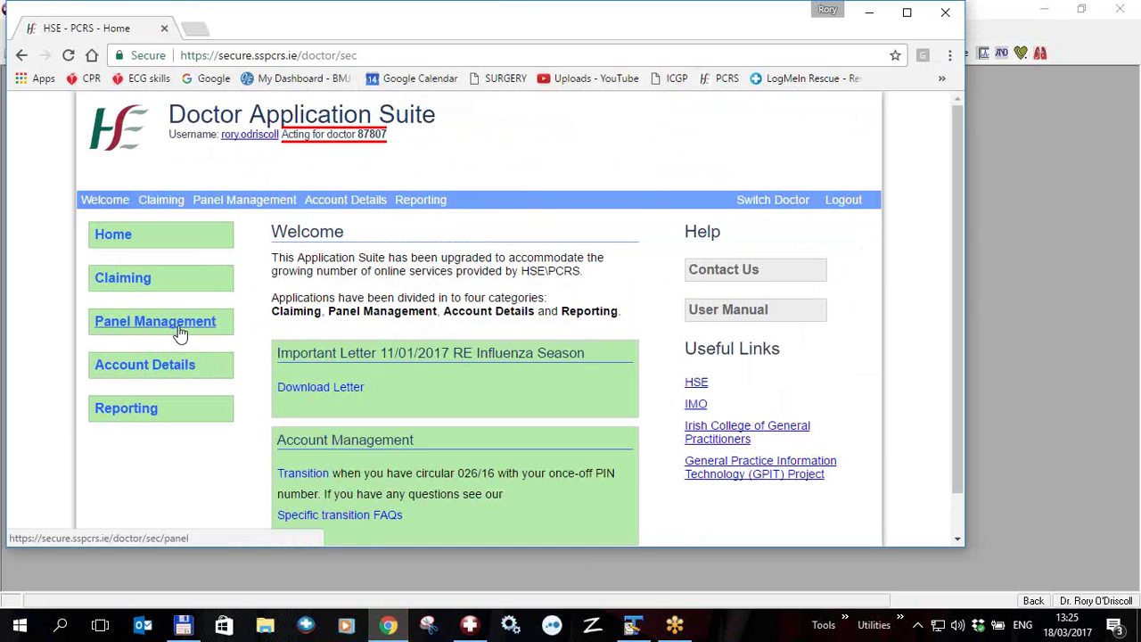
{"action": "left_click", "coordinate": [147, 327]}
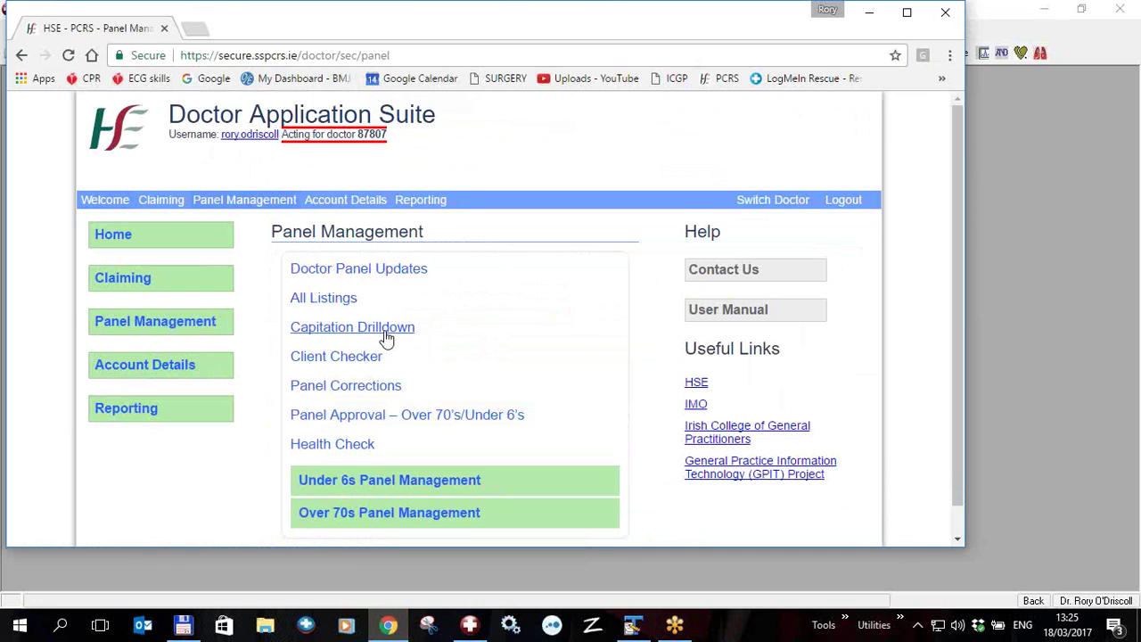
{"action": "left_click", "coordinate": [335, 331]}
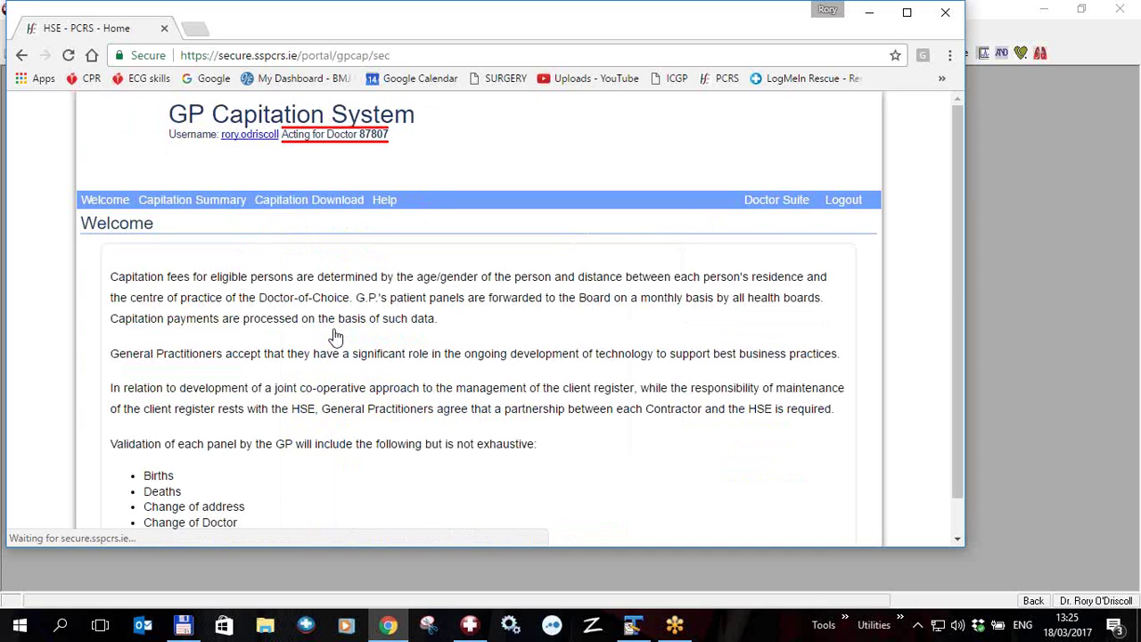
Go to Capitation Download, mark the Full Patient List line, and return to HEALTH one
{"action": "left_click", "coordinate": [327, 204]}
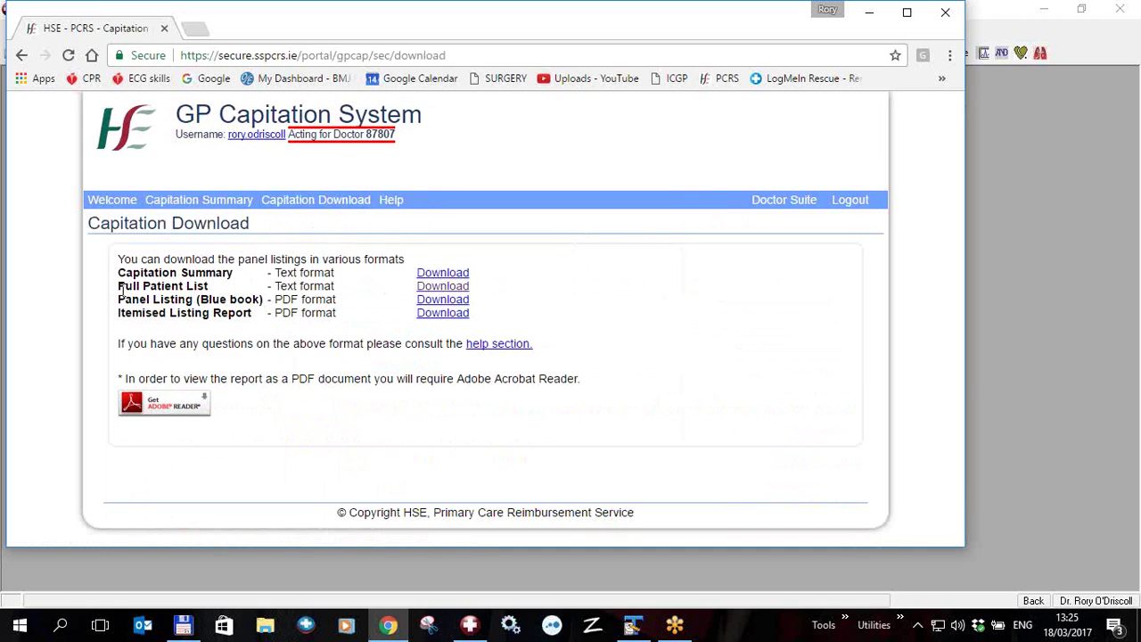
{"action": "left_click_drag", "start_coordinate": [118, 286], "coordinate": [469, 286]}
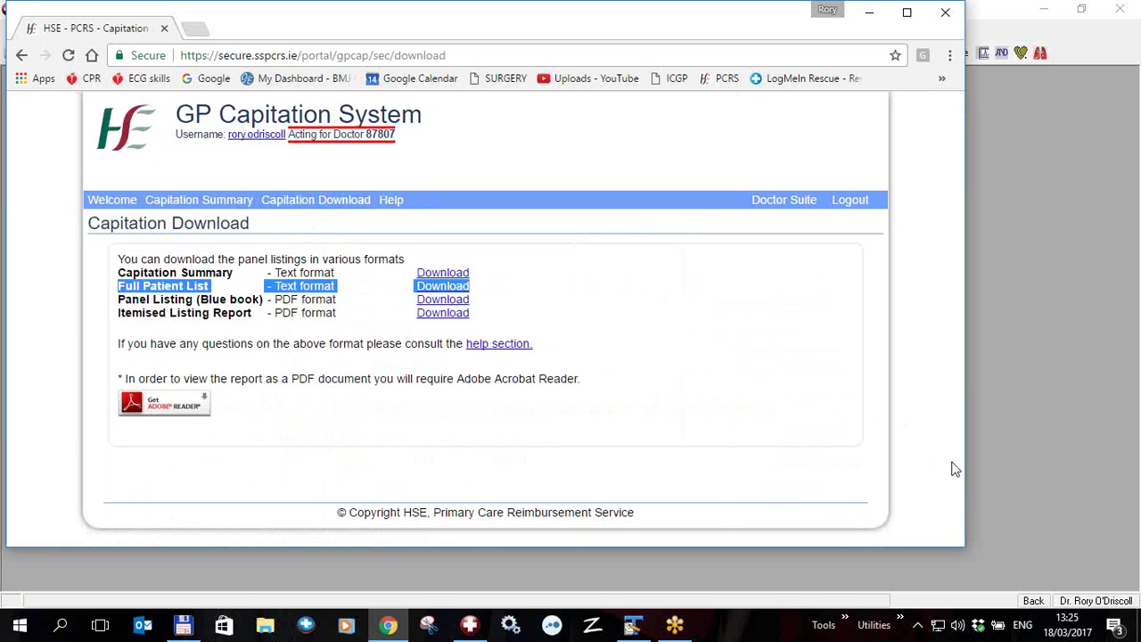
{"action": "key", "text": "alt+Tab"}
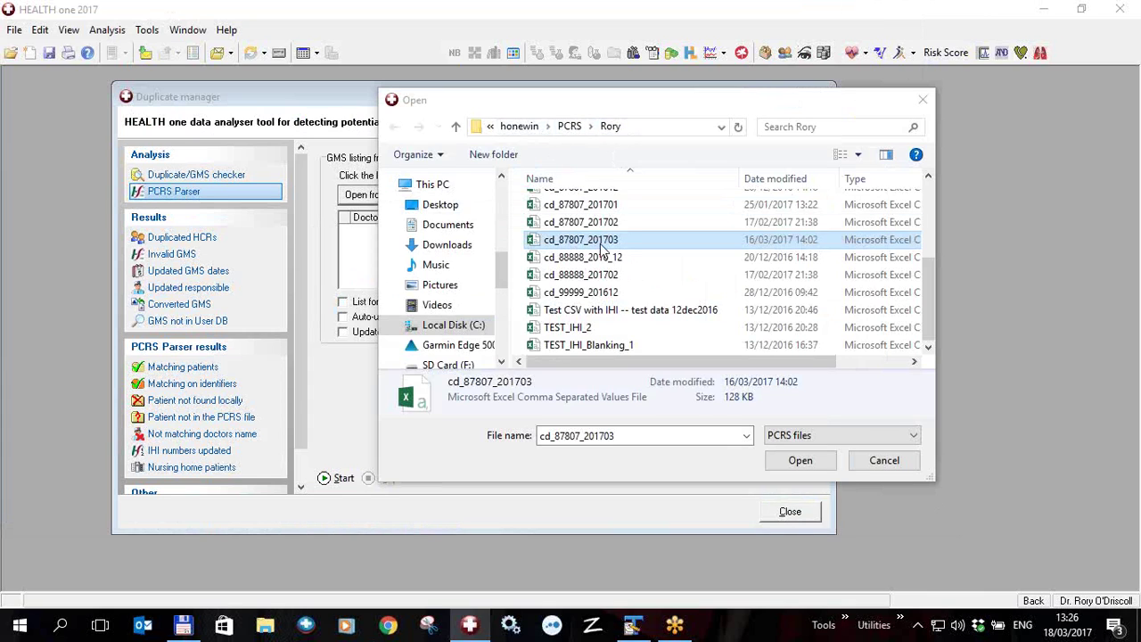
Load cd_87807_201703.csv, showing doctor 87807 with 1002 patients
{"action": "left_click", "coordinate": [799, 462]}
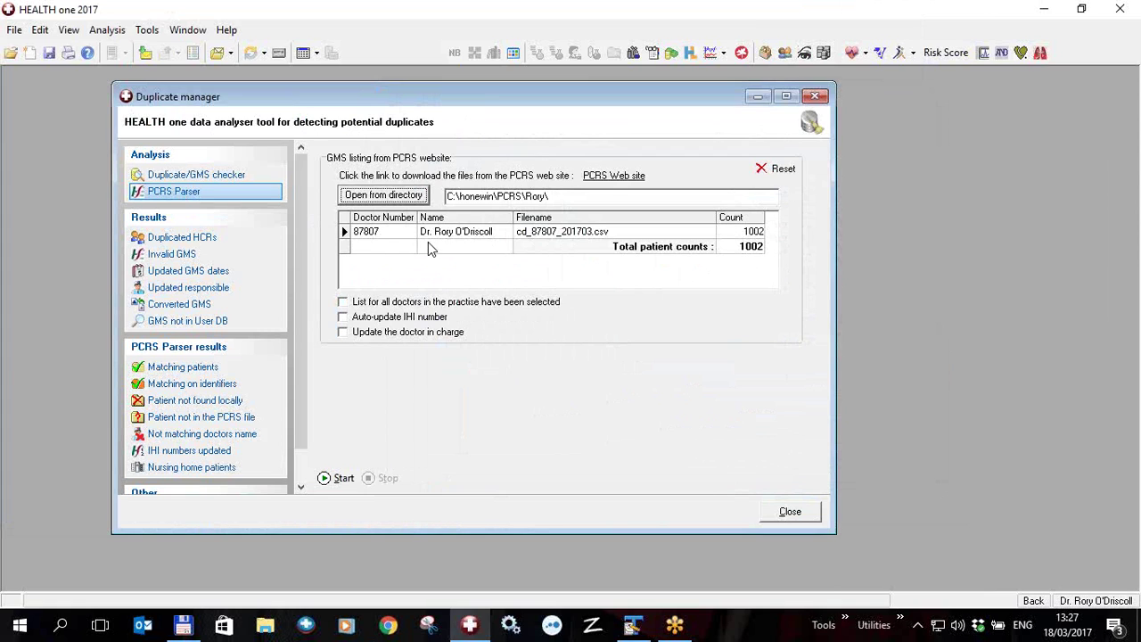
Run the PCRS analysis and list its 984 matching patients
{"action": "left_click", "coordinate": [335, 482]}
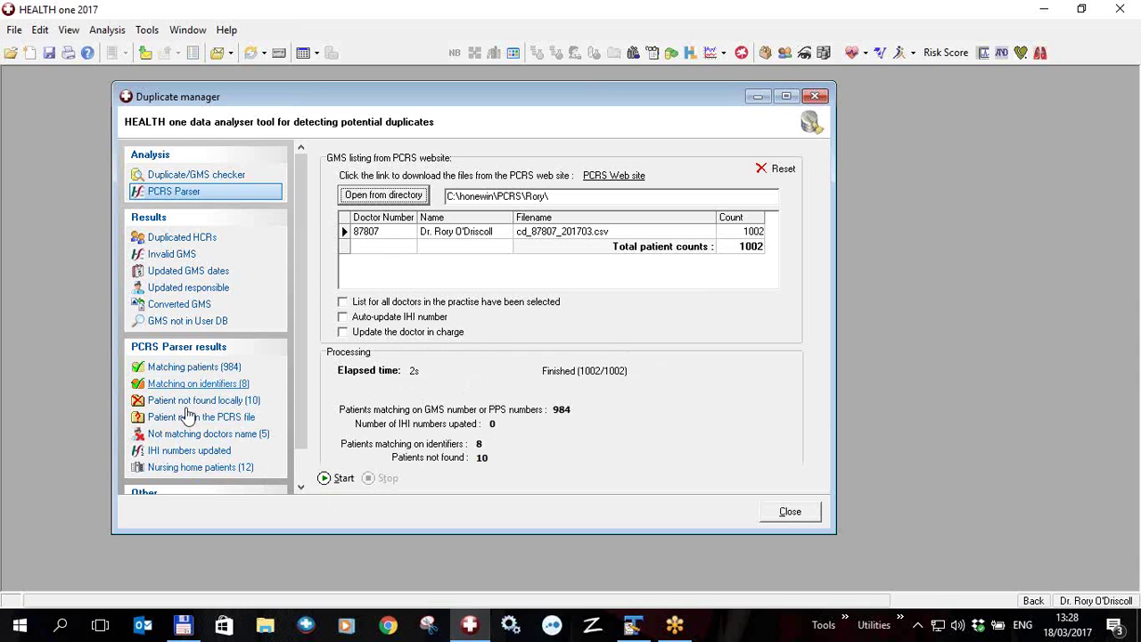
{"action": "left_click", "coordinate": [198, 373]}
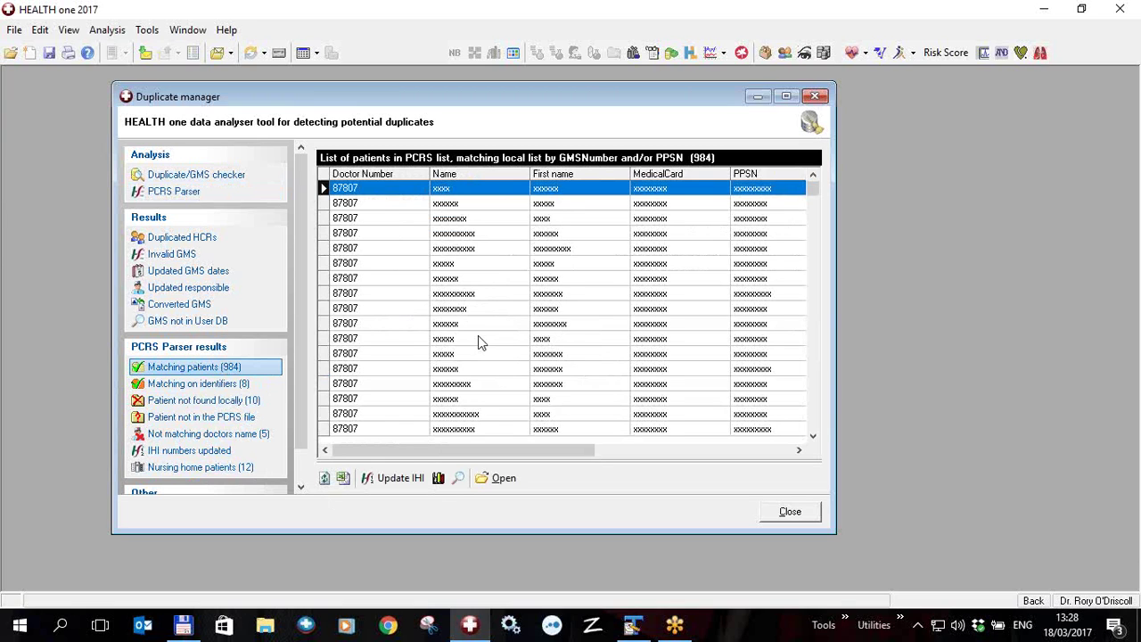
Show the 8 patients matched on identifiers and select all of them
{"action": "left_click", "coordinate": [233, 385]}
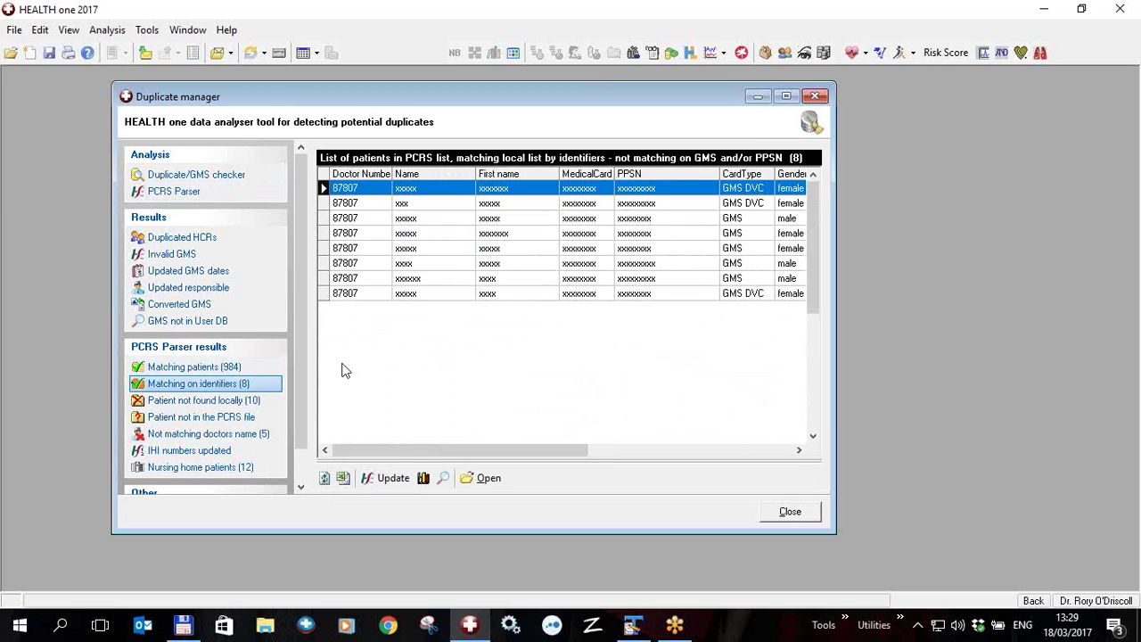
{"action": "left_click", "coordinate": [324, 175]}
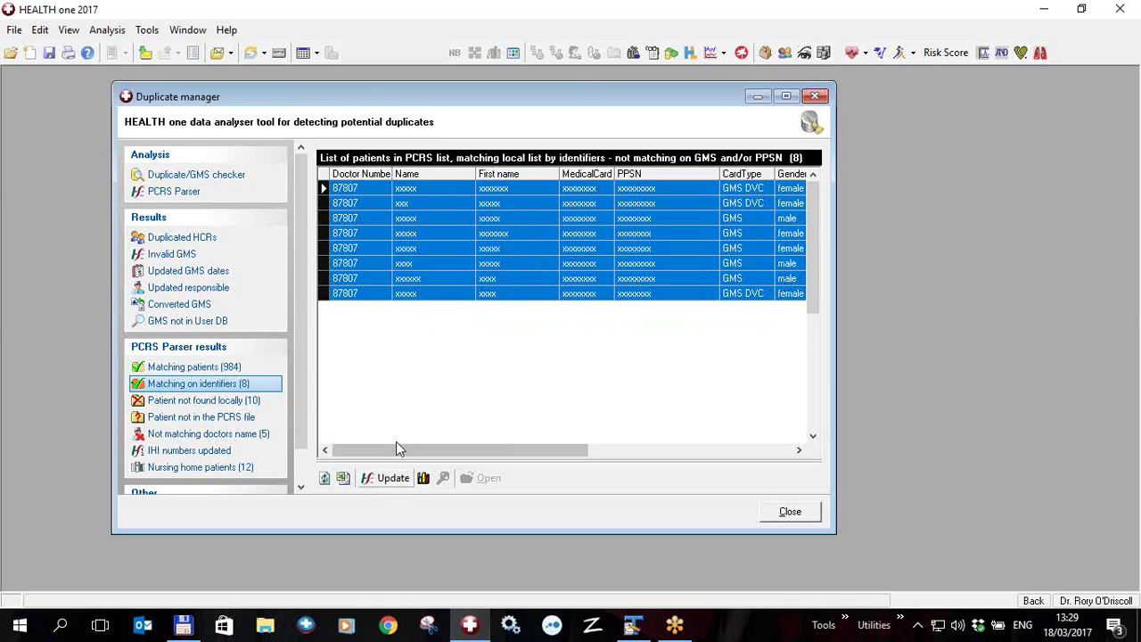
Update the eight identifier-matched patients from PCRS, then show the 10 not found locally
{"action": "left_click", "coordinate": [392, 481]}
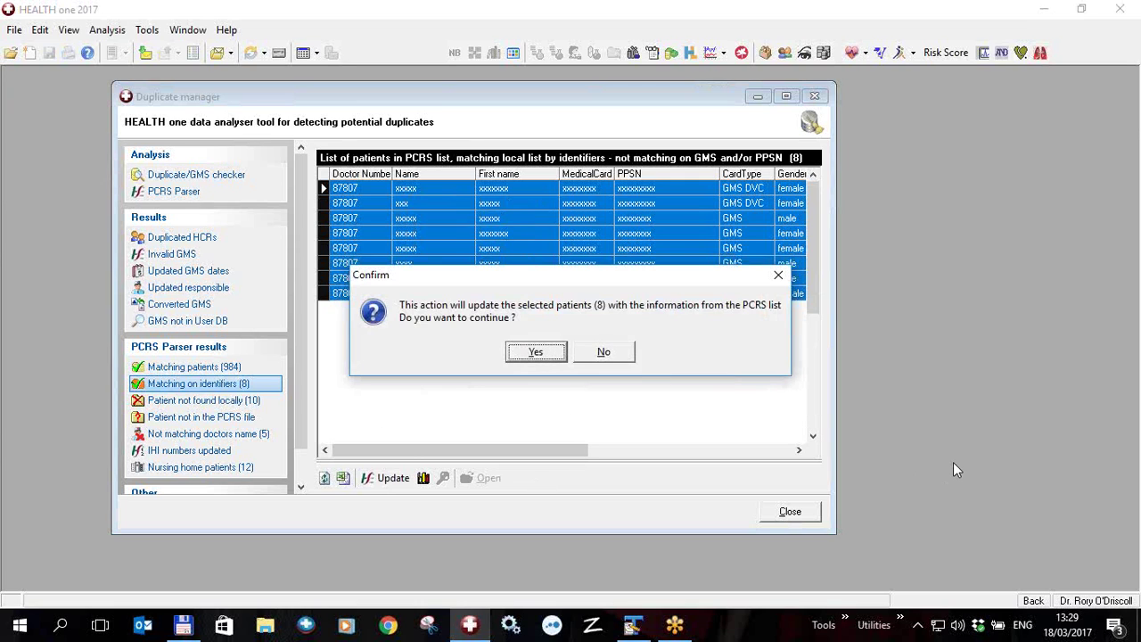
{"action": "key", "text": "Return"}
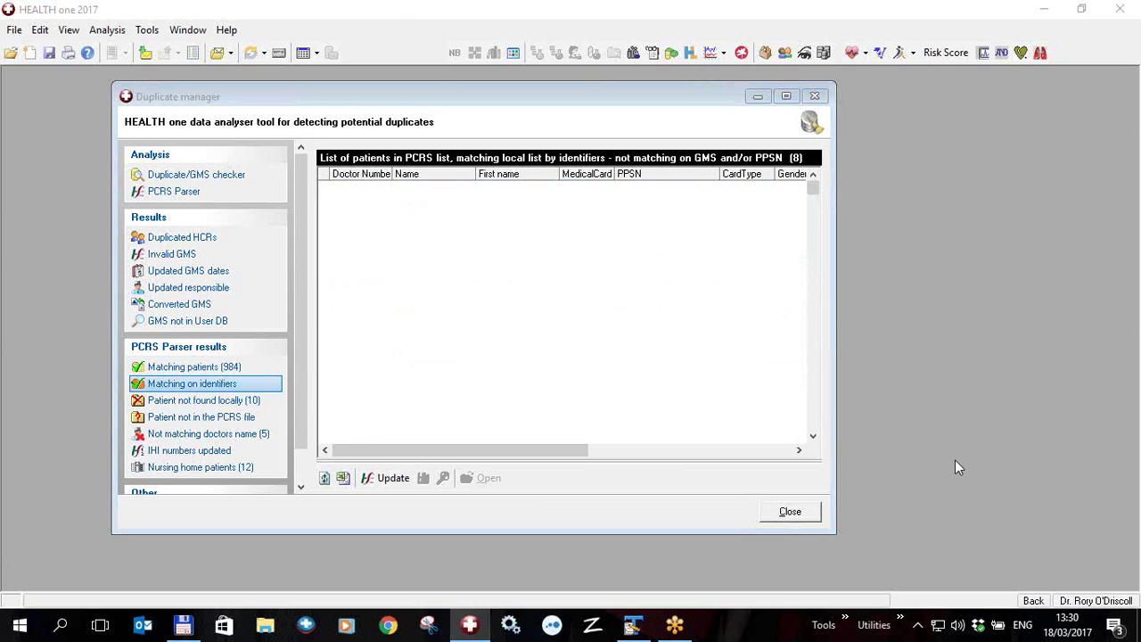
{"action": "key", "text": "Down"}
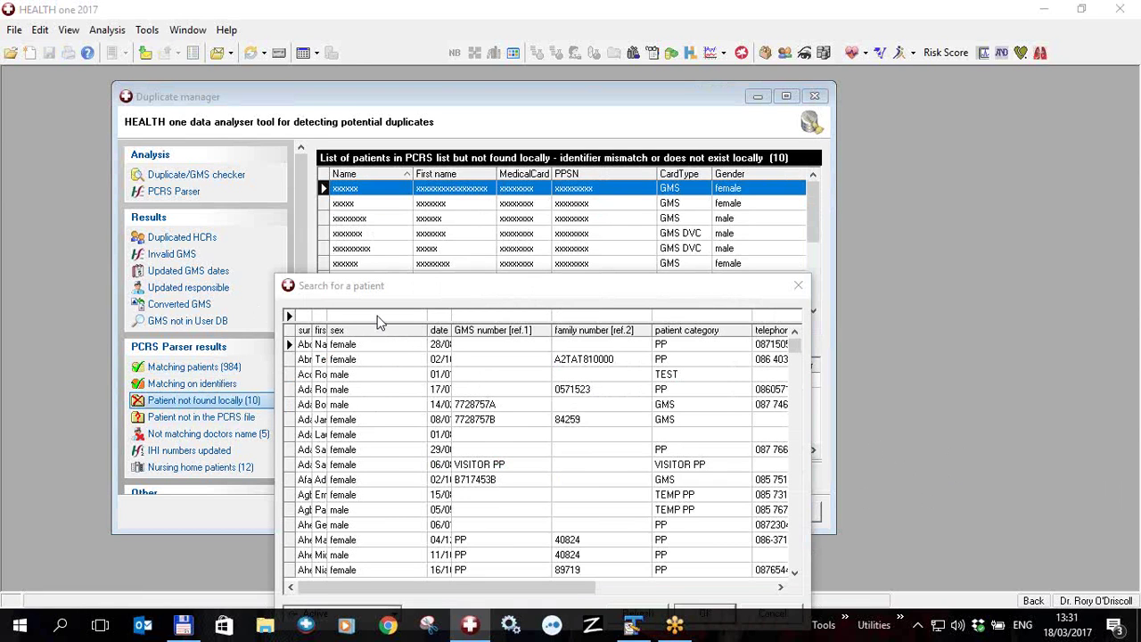
{"action": "left_click_drag", "start_coordinate": [691, 286], "coordinate": [705, 157]}
{"action": "left_click", "coordinate": [789, 493]}
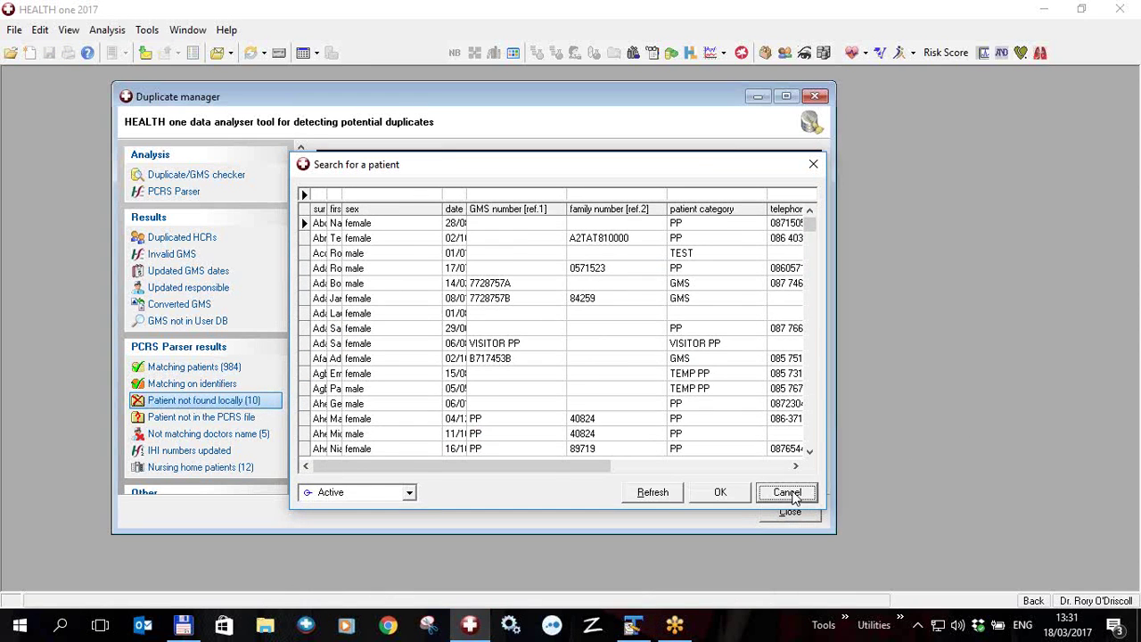
{"action": "left_click", "coordinate": [431, 208]}
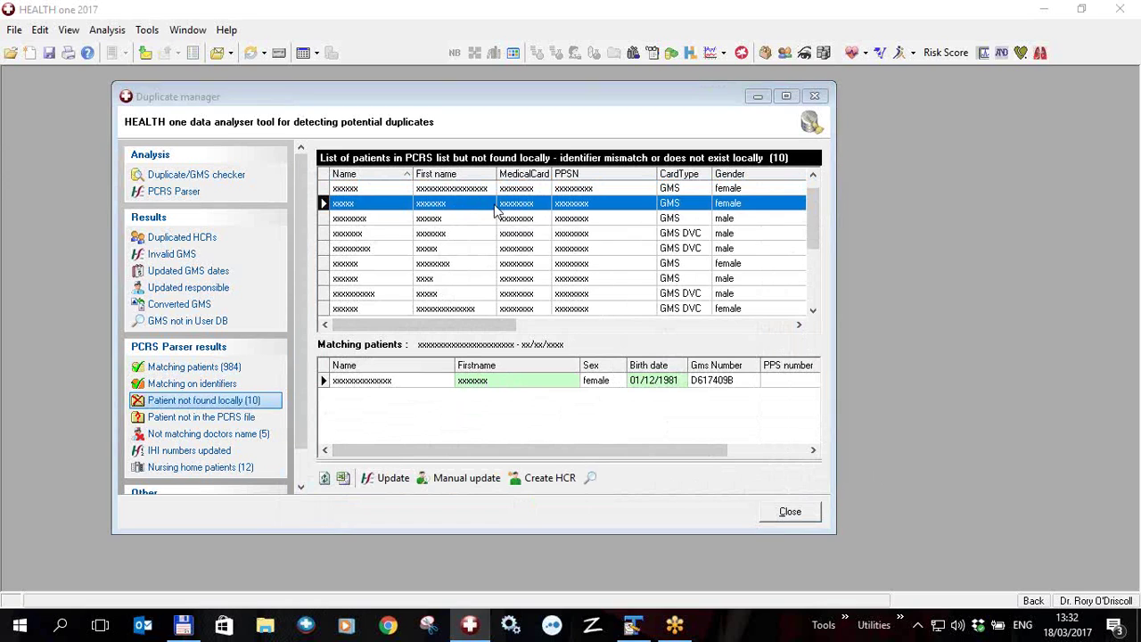
Check local matches for the not-found patients, then show the empty list of patients missing from PCRS
{"action": "left_click", "coordinate": [473, 223]}
{"action": "key", "text": "Down"}
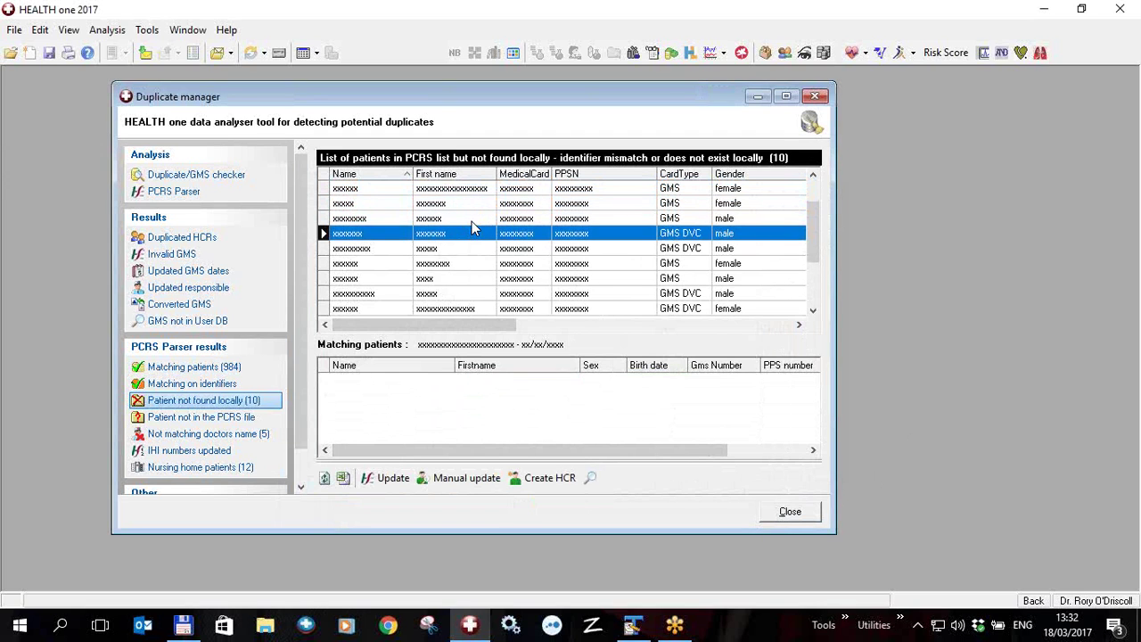
{"action": "key", "text": "Down"}
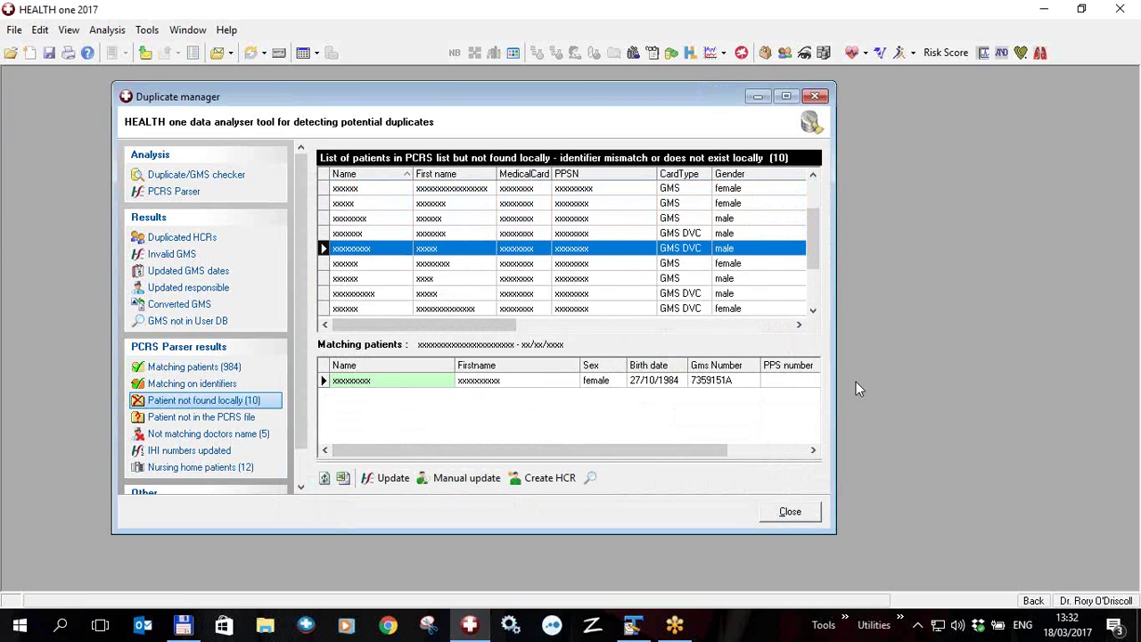
{"action": "left_click", "coordinate": [544, 266]}
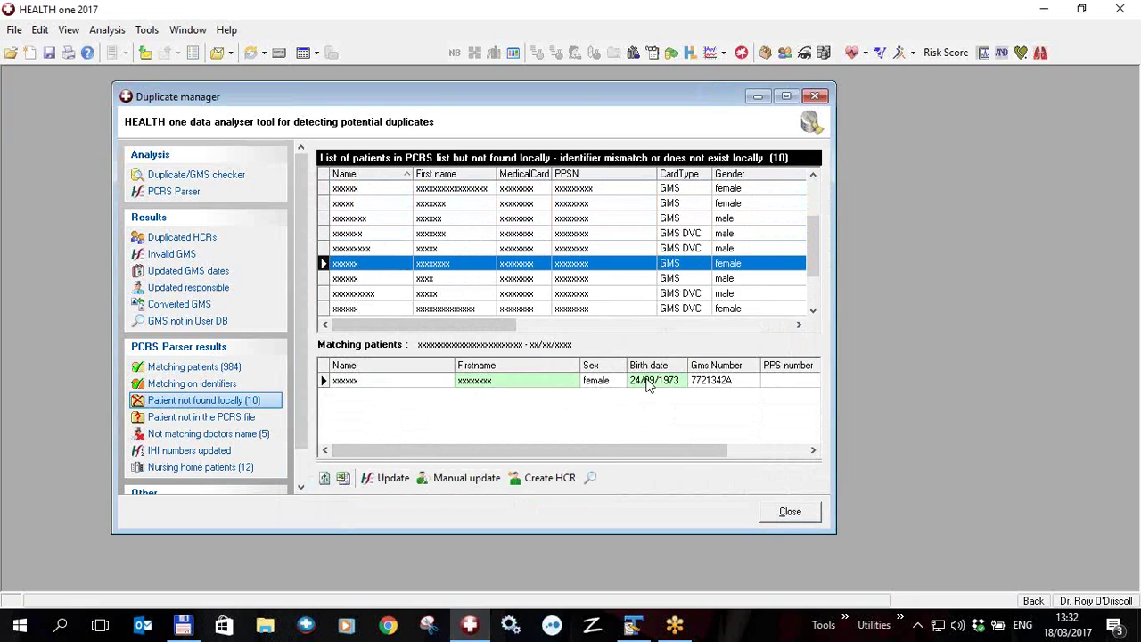
{"action": "left_click", "coordinate": [485, 279]}
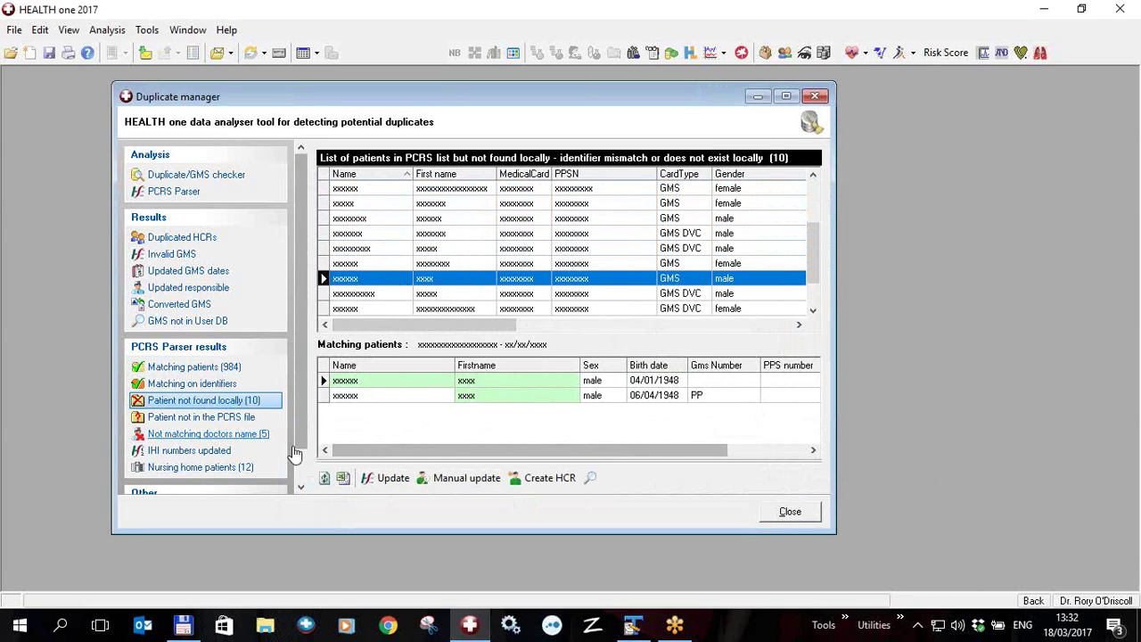
{"action": "left_click", "coordinate": [221, 424]}
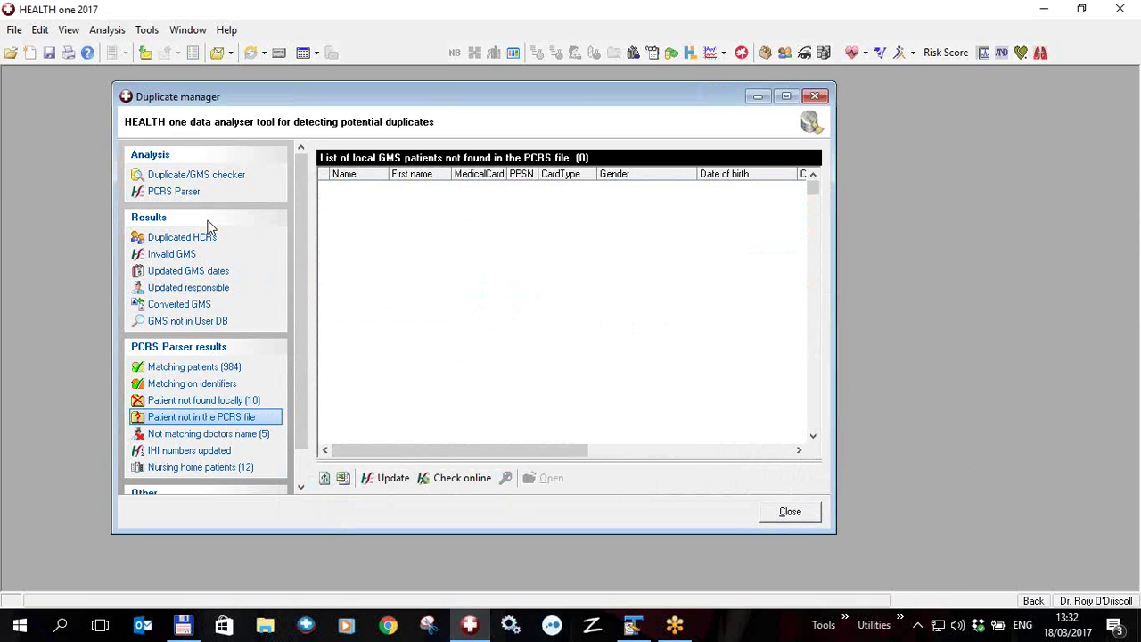
Review the missing-from-PCRS, incorrect-doctor and IHI-updated categories, ending on nursing home patients (12)
{"action": "left_click", "coordinate": [158, 192]}
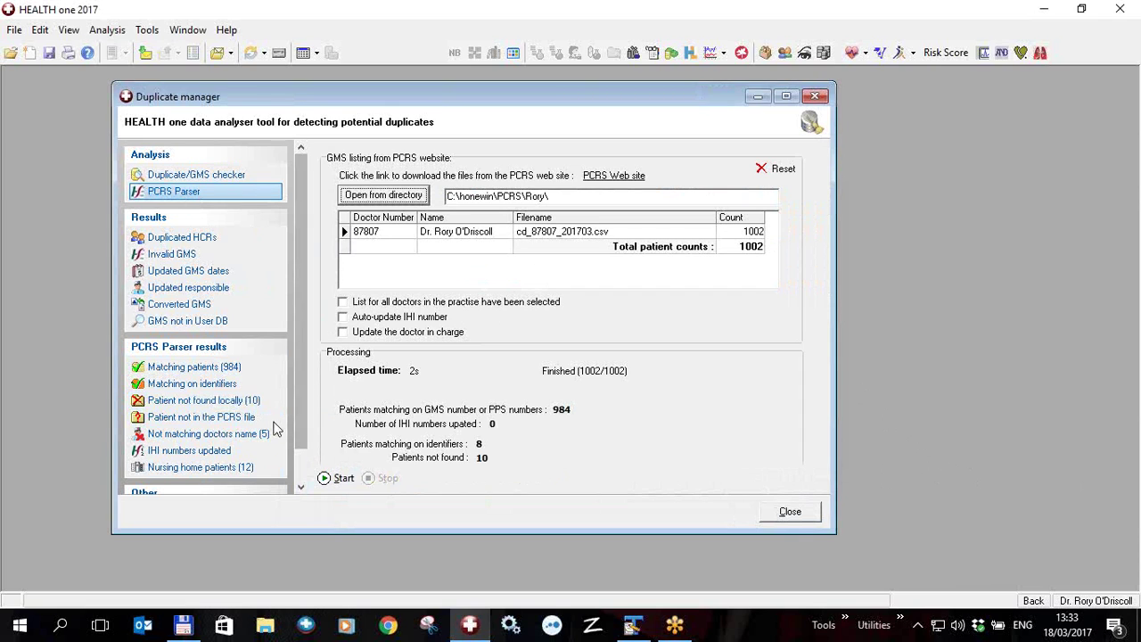
{"action": "left_click", "coordinate": [217, 419]}
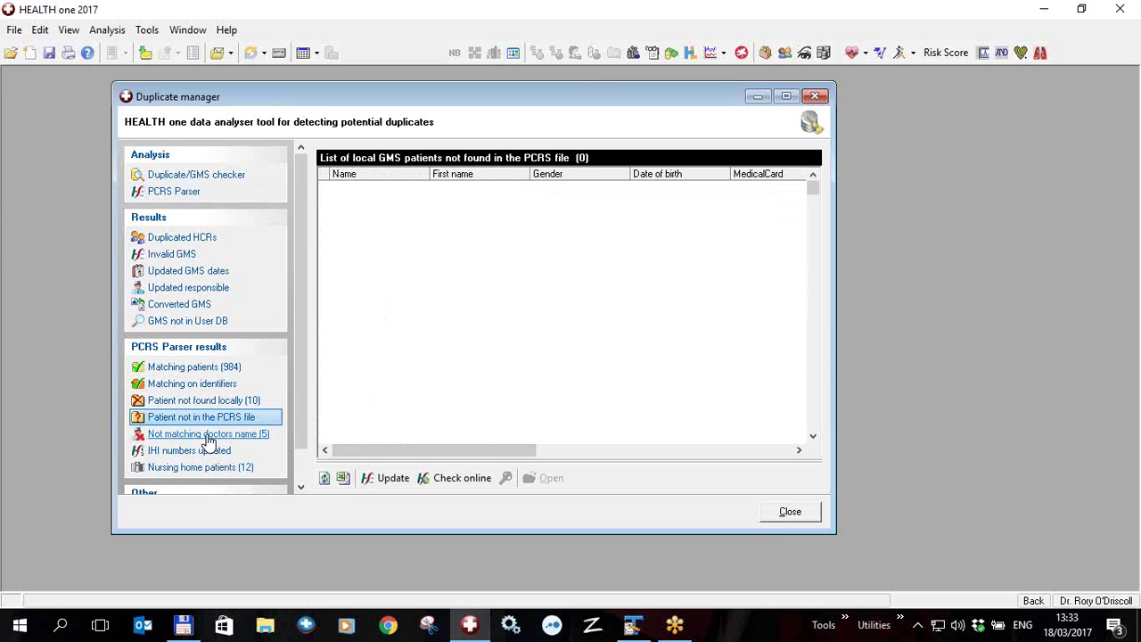
{"action": "left_click", "coordinate": [210, 435]}
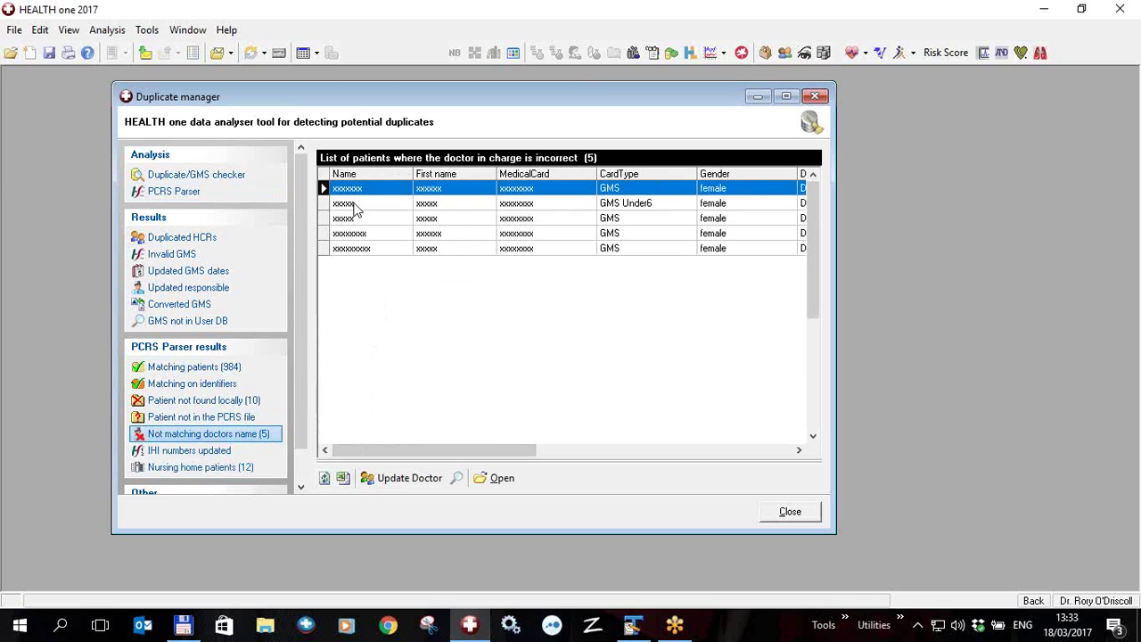
{"action": "left_click", "coordinate": [182, 450]}
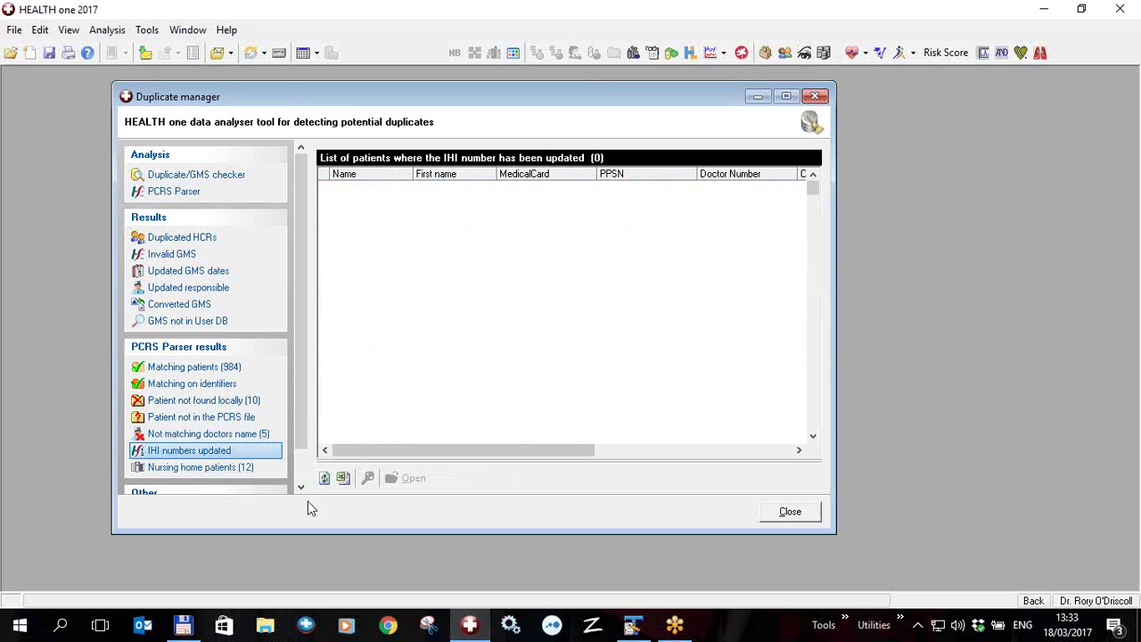
{"action": "left_click", "coordinate": [214, 471]}
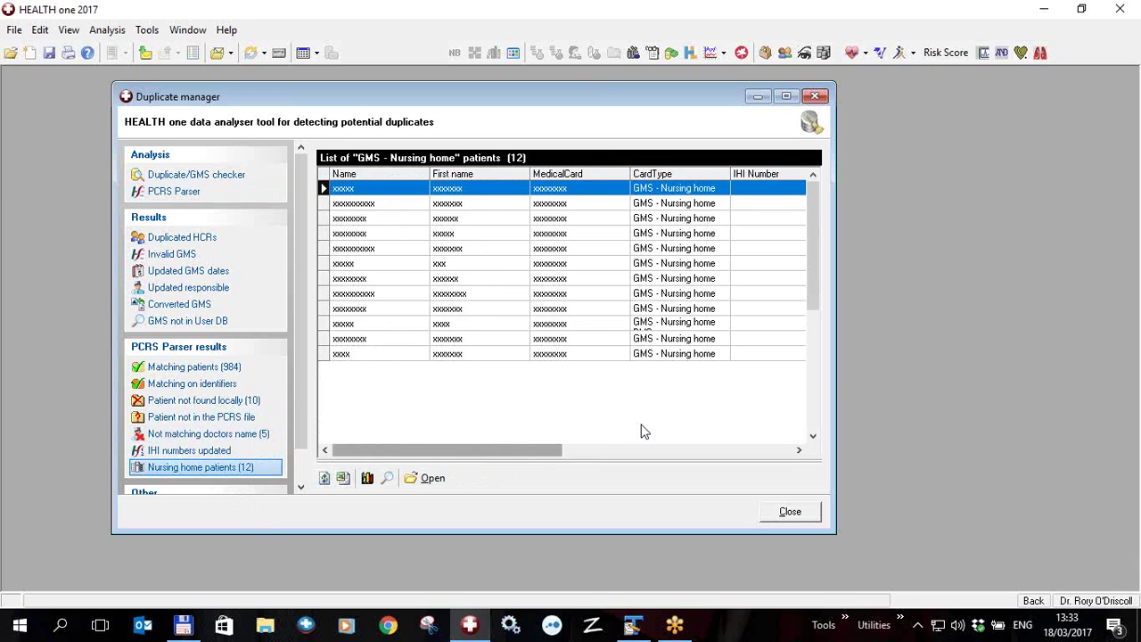
Widen the Duplicate manager window and Address column, then sort nursing home patients by Address
{"action": "left_click_drag", "start_coordinate": [823, 381], "coordinate": [1000, 381]}
{"action": "left_click_drag", "start_coordinate": [723, 100], "coordinate": [529, 98]}
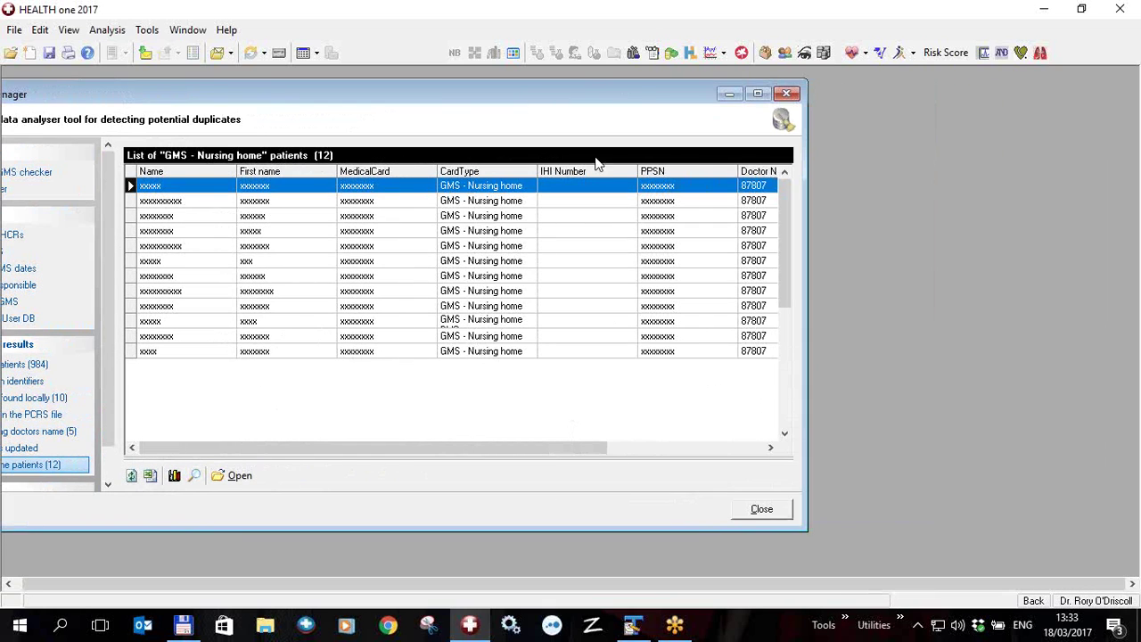
{"action": "left_click_drag", "start_coordinate": [807, 313], "coordinate": [925, 323]}
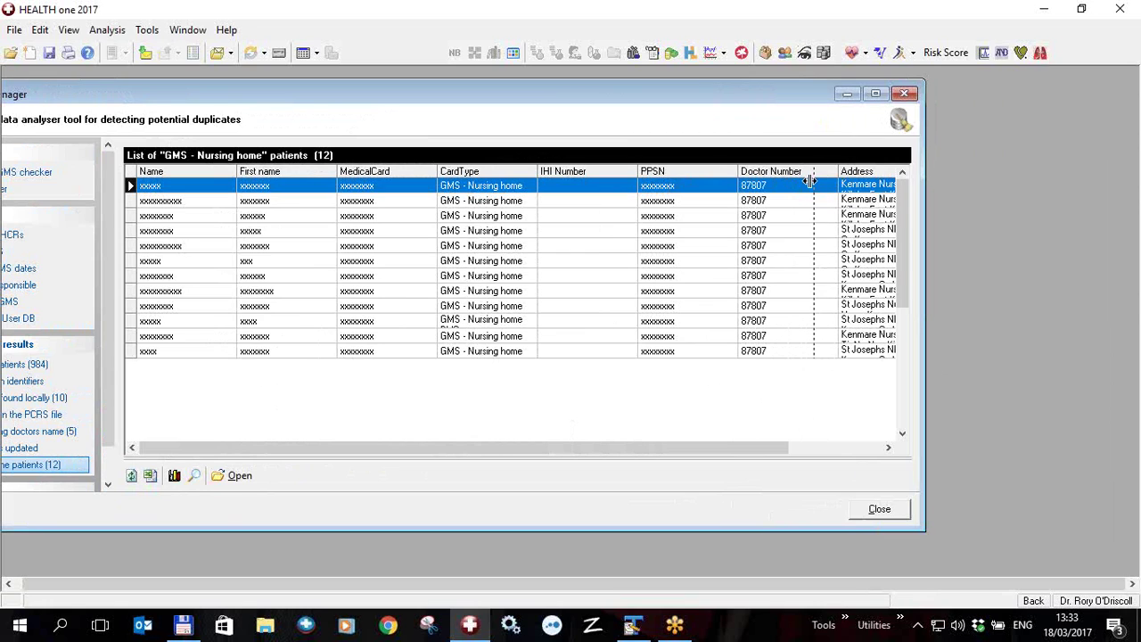
{"action": "left_click_drag", "start_coordinate": [838, 172], "coordinate": [812, 192]}
{"action": "left_click", "coordinate": [849, 177]}
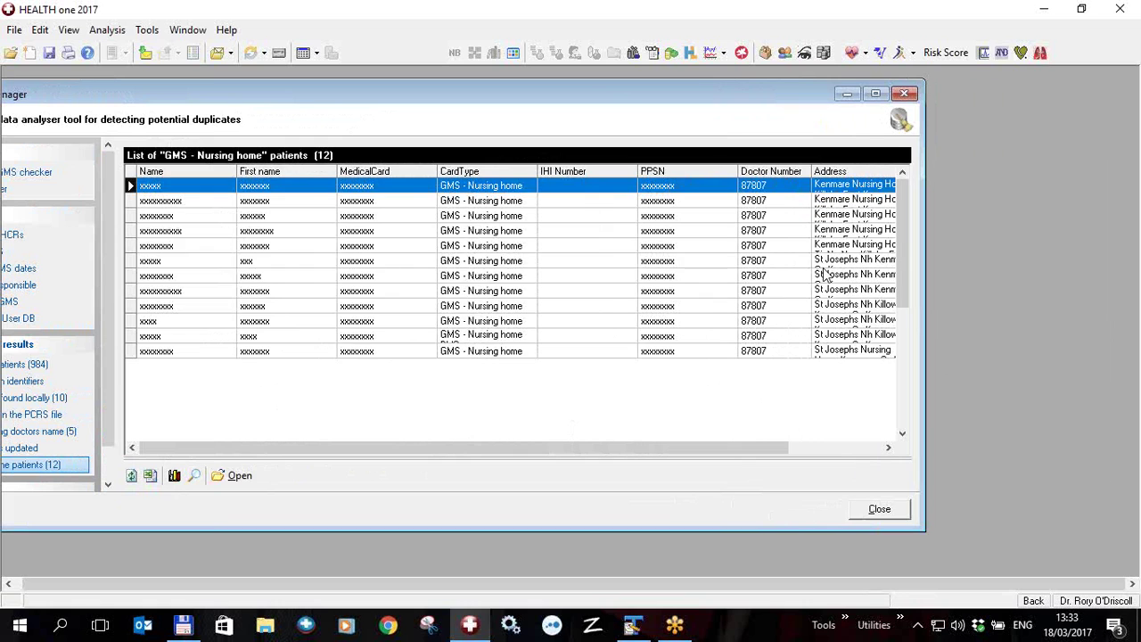
Select the seven St Josephs nursing home patient rows and reposition the window
{"action": "left_click_drag", "start_coordinate": [827, 260], "coordinate": [827, 356]}
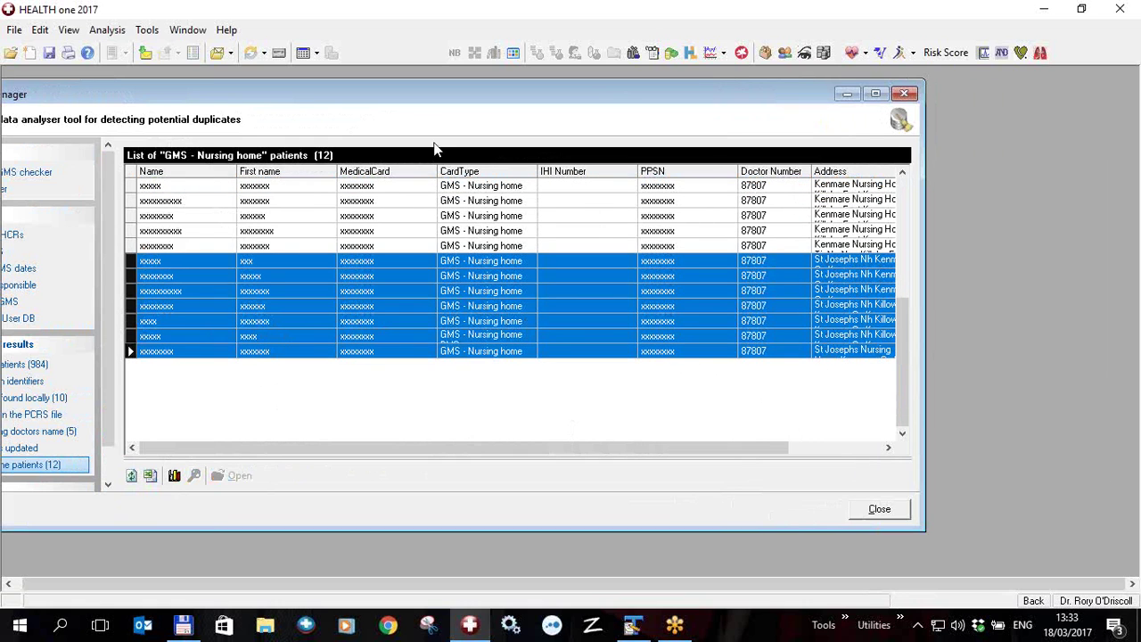
{"action": "left_click_drag", "start_coordinate": [429, 99], "coordinate": [464, 87]}
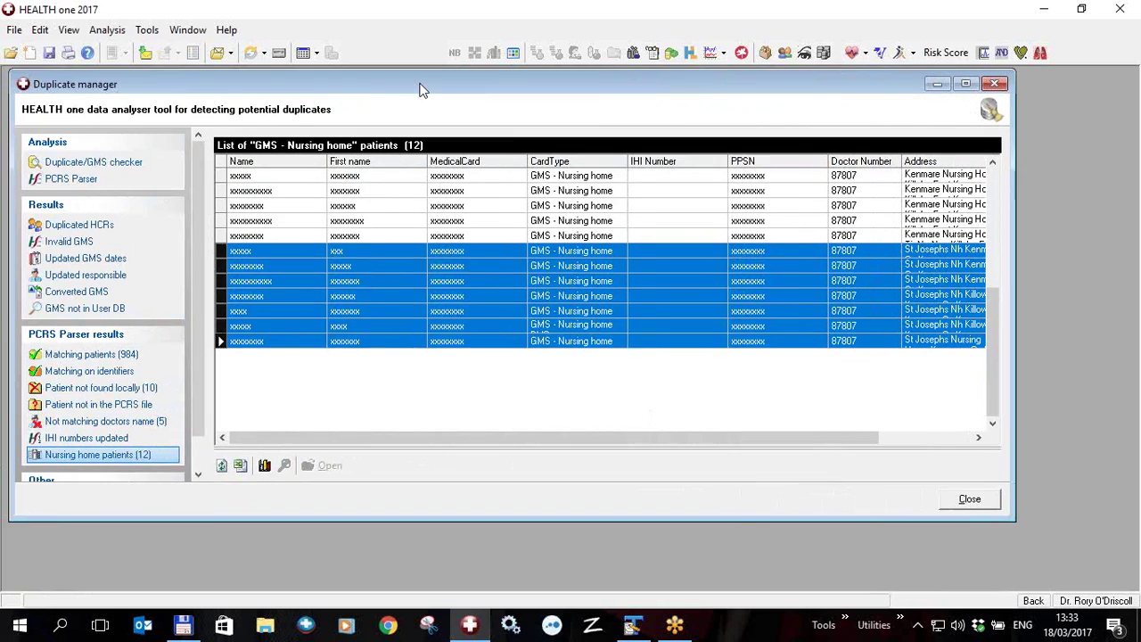
{"action": "left_click_drag", "start_coordinate": [326, 87], "coordinate": [425, 89]}
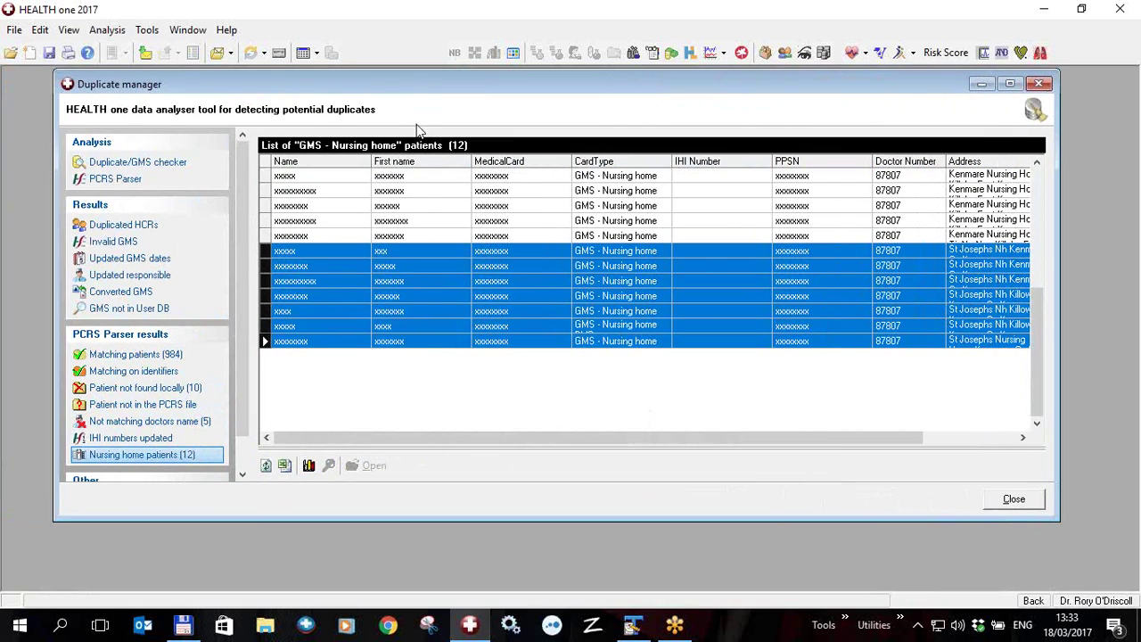
{"action": "left_click", "coordinate": [310, 469]}
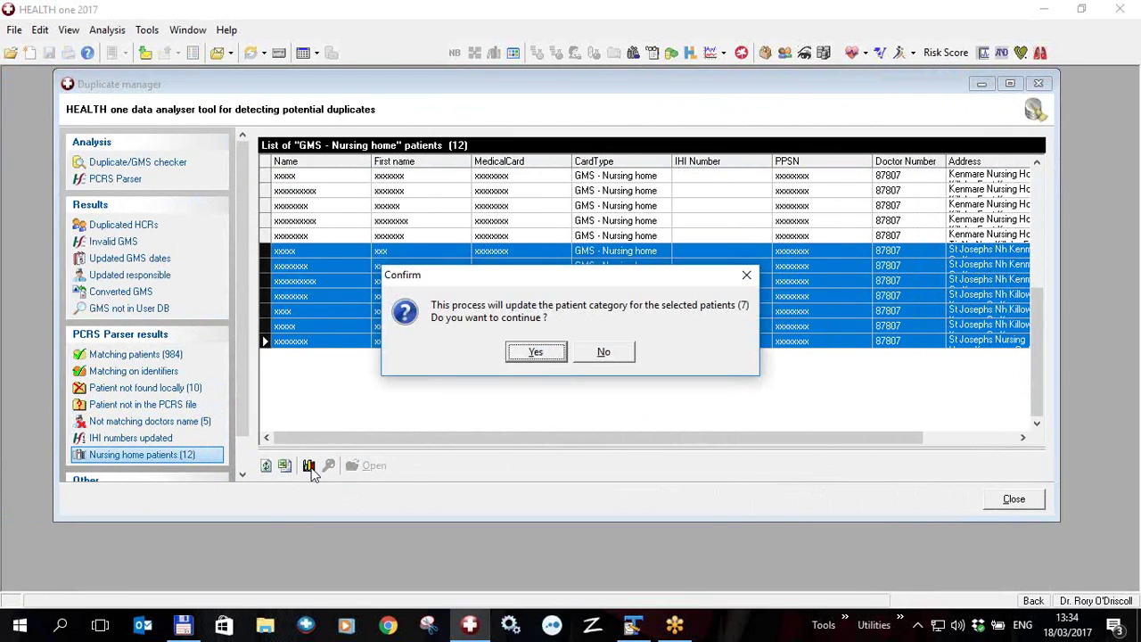
{"action": "left_click", "coordinate": [613, 353]}
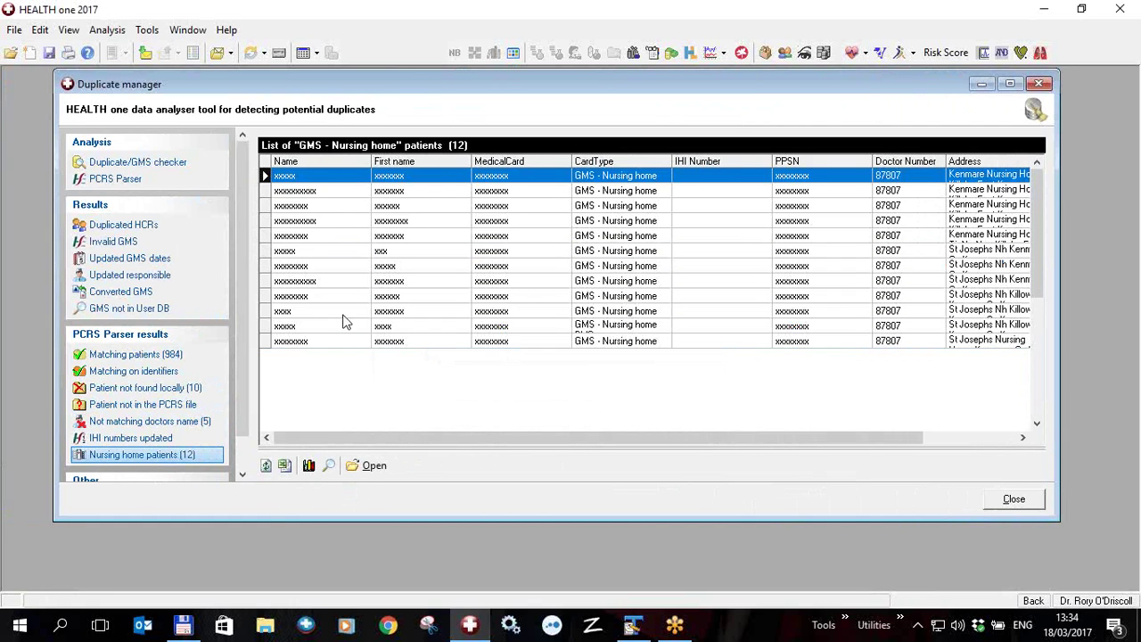
{"action": "left_click", "coordinate": [308, 465]}
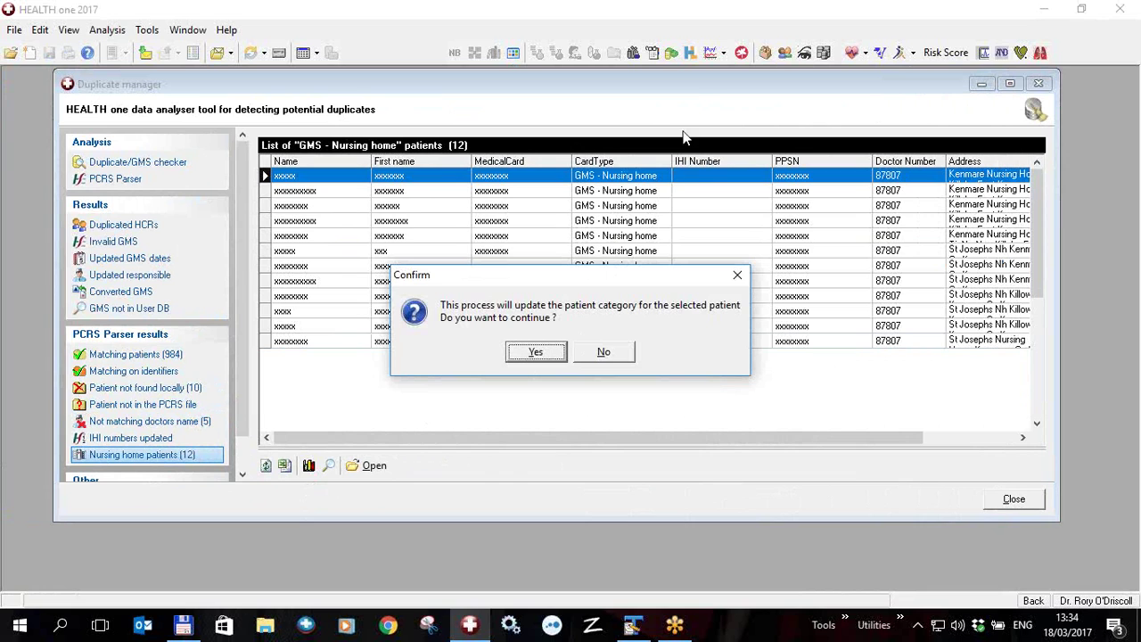
{"action": "left_click", "coordinate": [606, 352]}
{"action": "left_click_drag", "start_coordinate": [595, 438], "coordinate": [668, 438]}
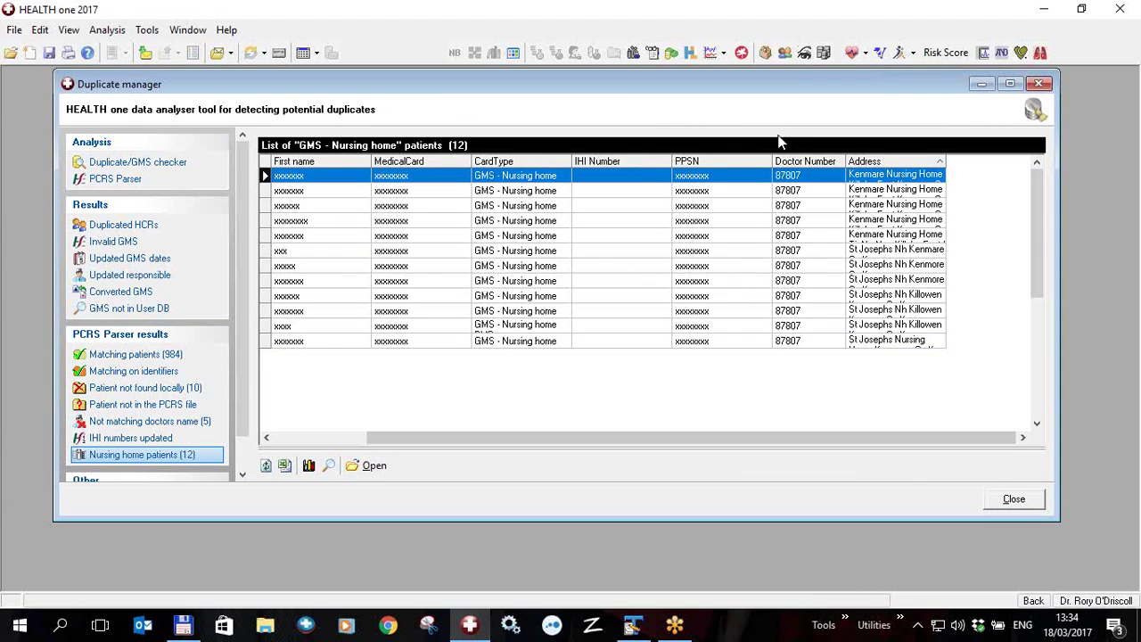
Widen the CardType column to reveal the GMS - Nursing home DVC category, then select all 12 patients
{"action": "mouse_move", "coordinate": [668, 84]}
{"action": "left_mouse_down"}
{"action": "mouse_move", "coordinate": [547, 90]}
{"action": "mouse_move", "coordinate": [621, 94]}
{"action": "left_mouse_up"}
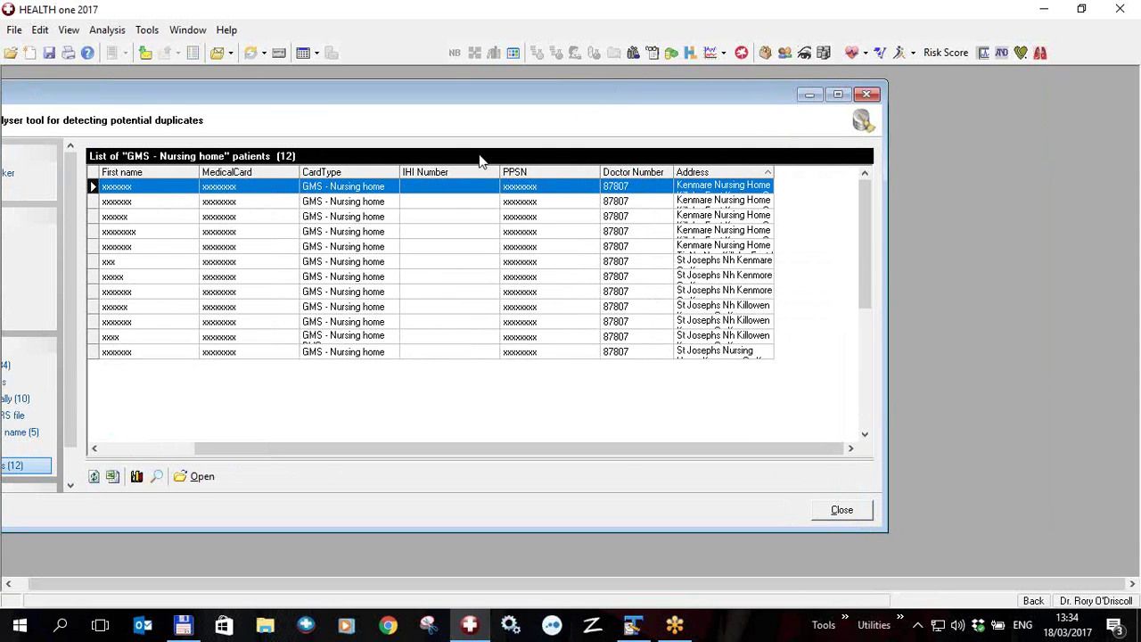
{"action": "left_click_drag", "start_coordinate": [401, 169], "coordinate": [408, 169]}
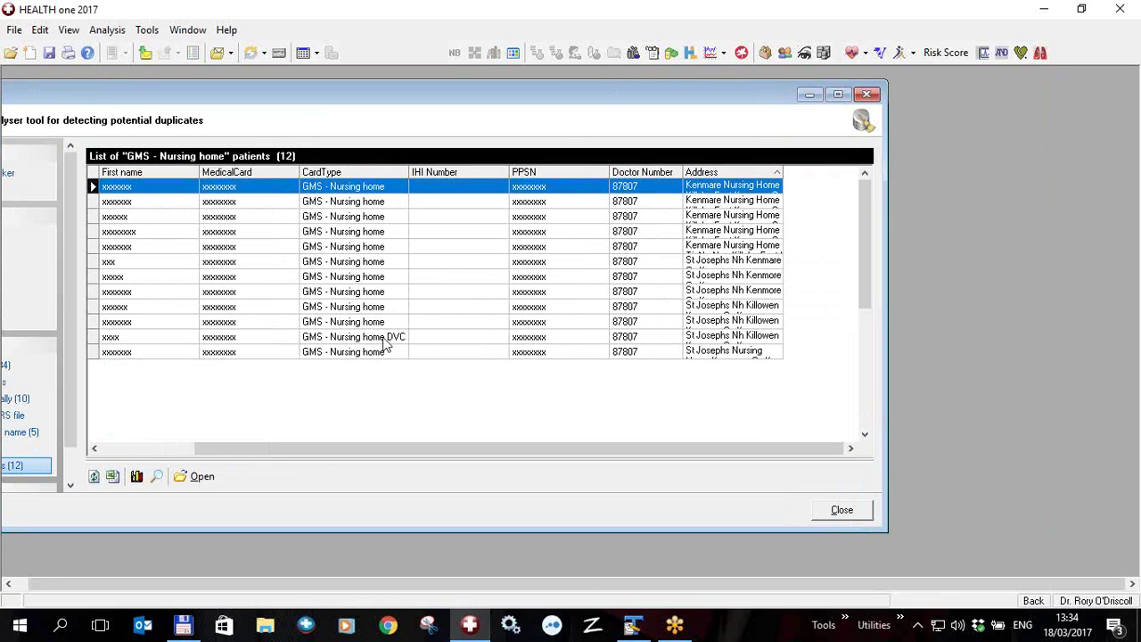
{"action": "left_click_drag", "start_coordinate": [346, 102], "coordinate": [499, 100]}
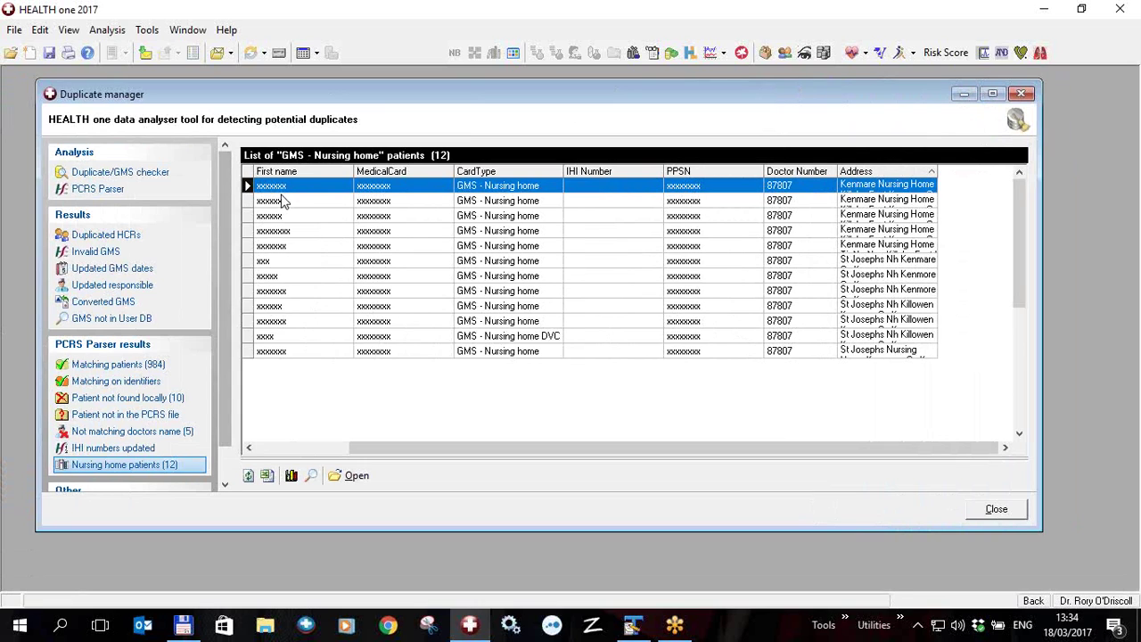
{"action": "left_click_drag", "start_coordinate": [247, 185], "coordinate": [246, 352]}
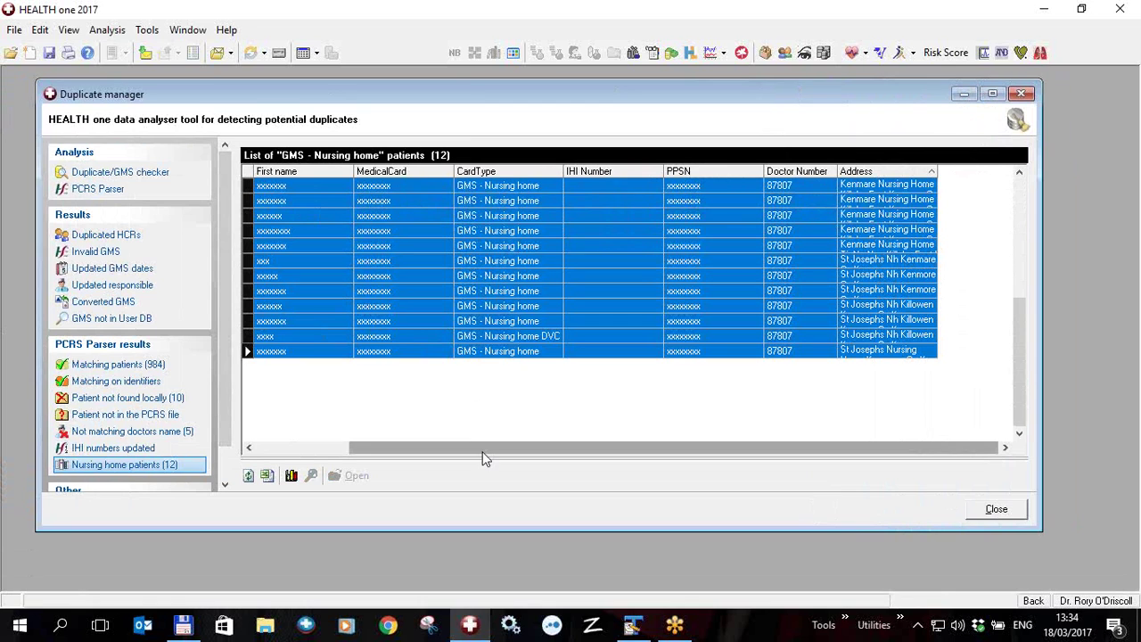
{"action": "left_click_drag", "start_coordinate": [486, 454], "coordinate": [380, 454]}
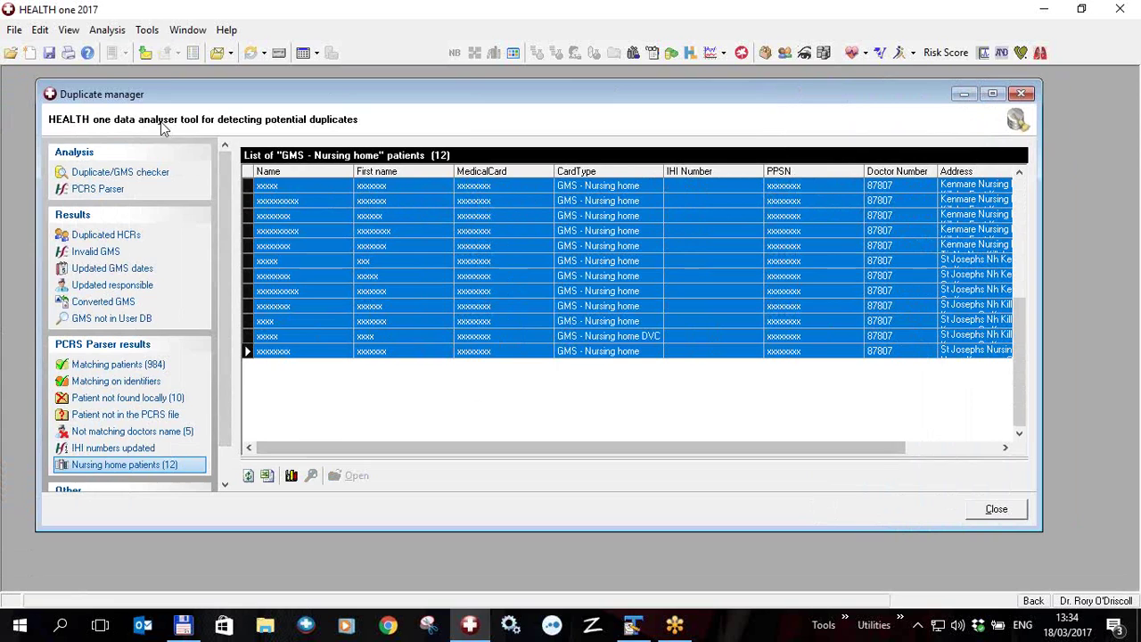
Return to the PCRS Parser summary for cd_87807_201703.csv: 984 matching, 10 not found
{"action": "left_click", "coordinate": [151, 30]}
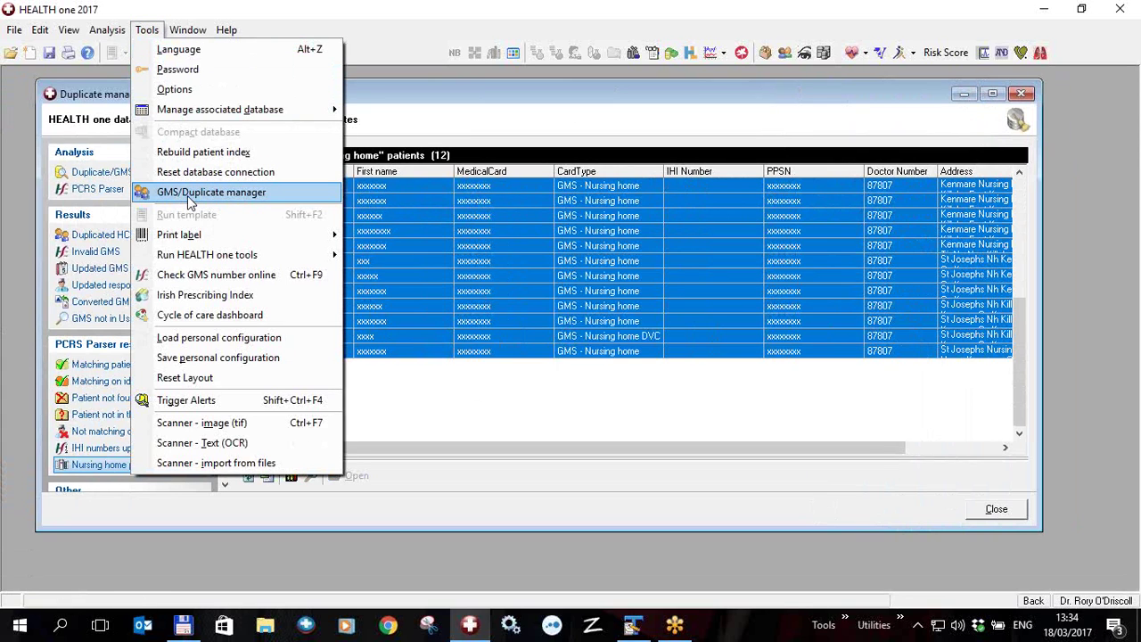
{"action": "left_click", "coordinate": [500, 245]}
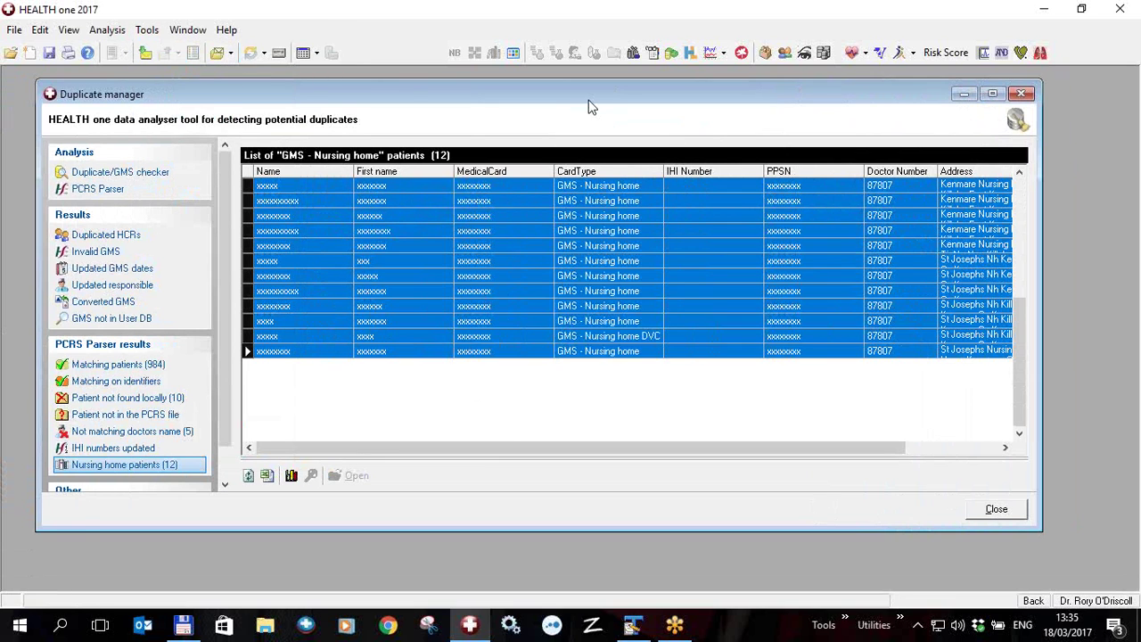
{"action": "left_click_drag", "start_coordinate": [588, 96], "coordinate": [474, 94]}
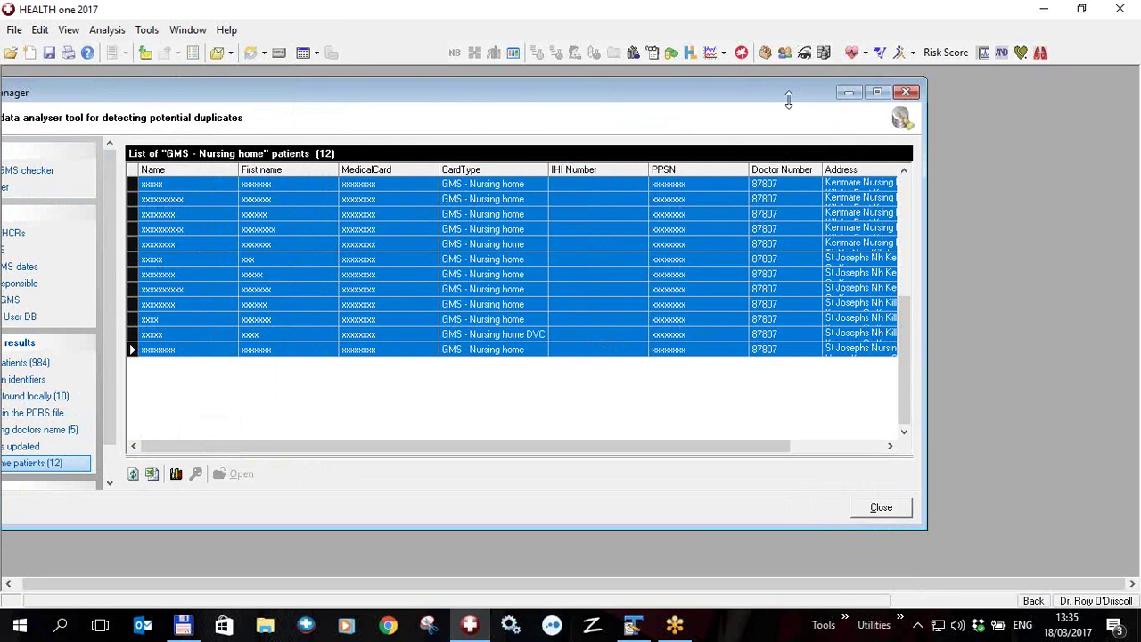
{"action": "left_click_drag", "start_coordinate": [319, 93], "coordinate": [499, 94]}
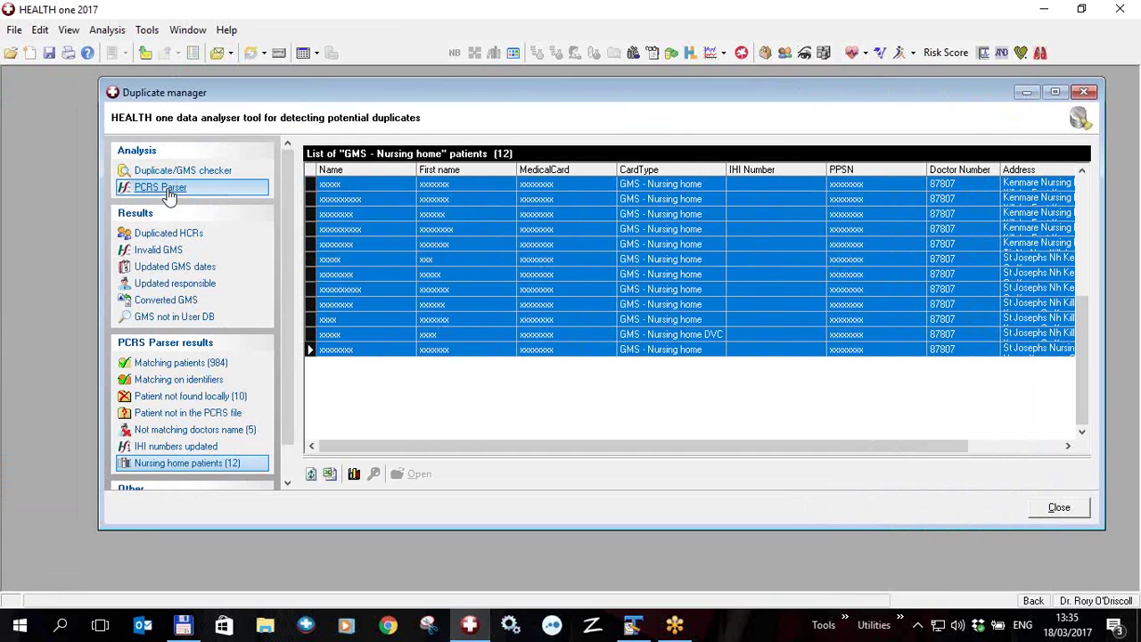
{"action": "left_click", "coordinate": [174, 189]}
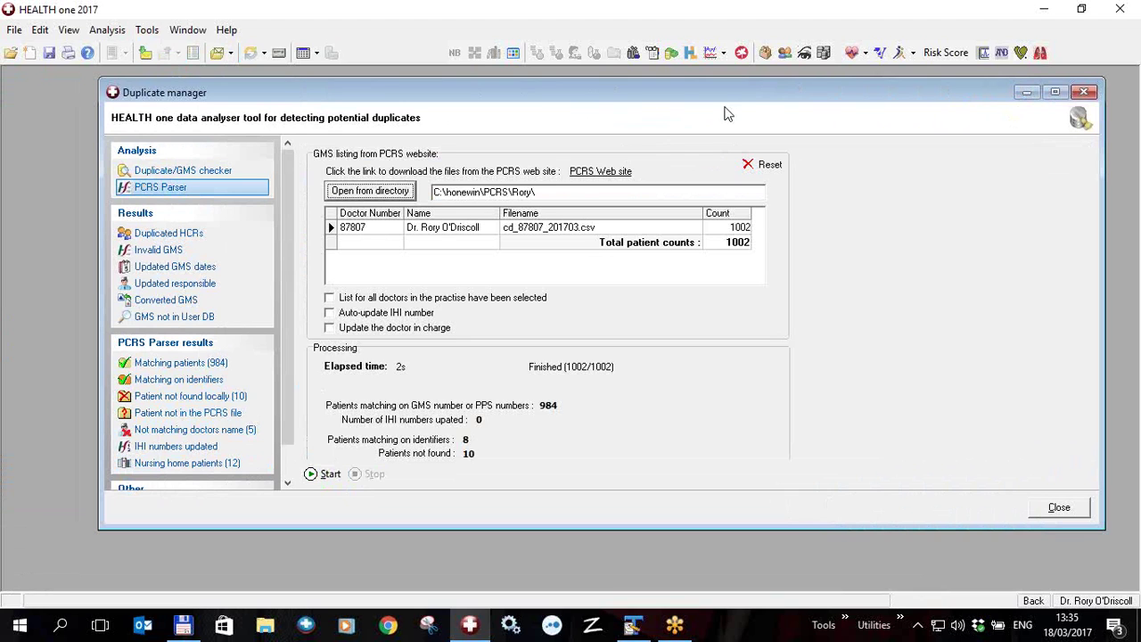
{"action": "left_click_drag", "start_coordinate": [753, 95], "coordinate": [557, 98]}
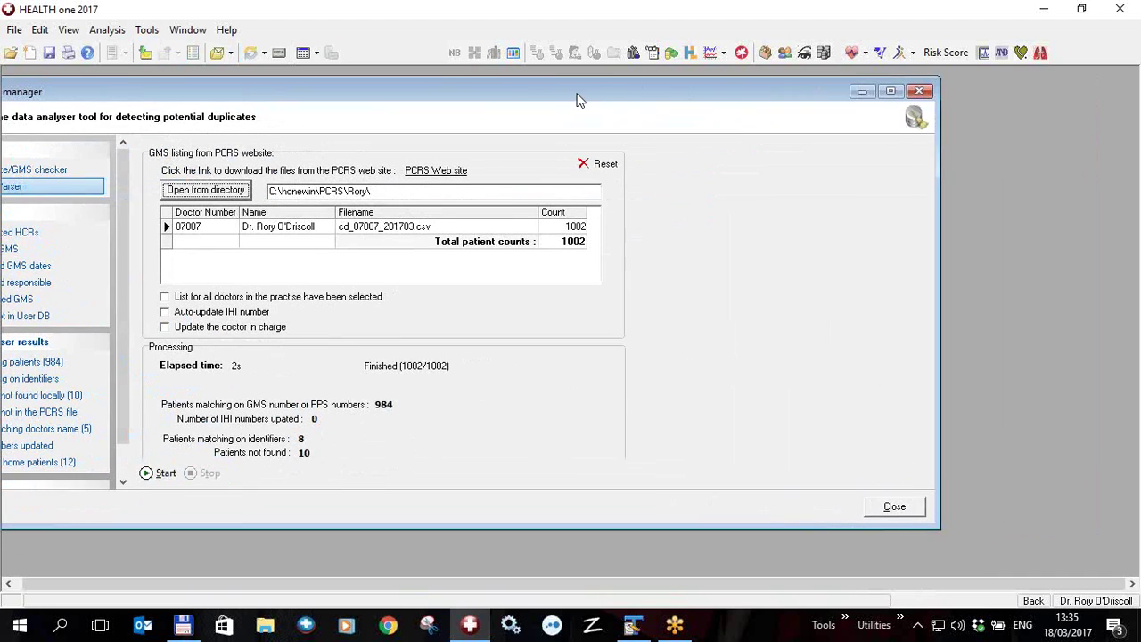